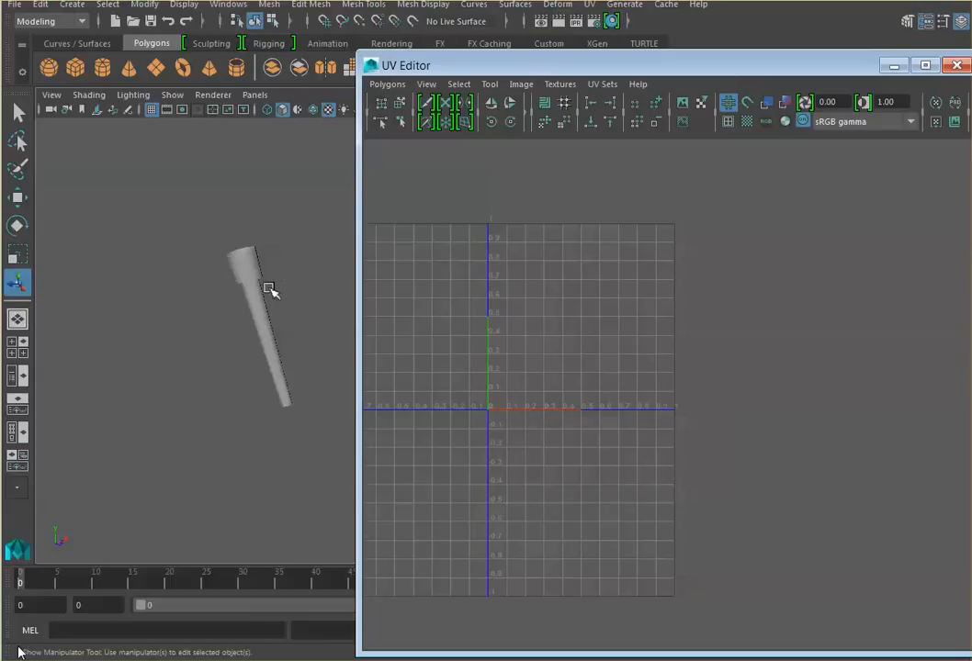
# Select the tapered cylinder mesh and apply an automatic UV projection to it
pyautogui.click(263, 284)
pyautogui.moveTo(631, 65)
pyautogui.mouseDown()
pyautogui.moveTo(630, 76)
pyautogui.moveTo(620, 72)
pyautogui.mouseUp()
pyautogui.moveTo(707, 60); pyautogui.dragTo(709, 115)
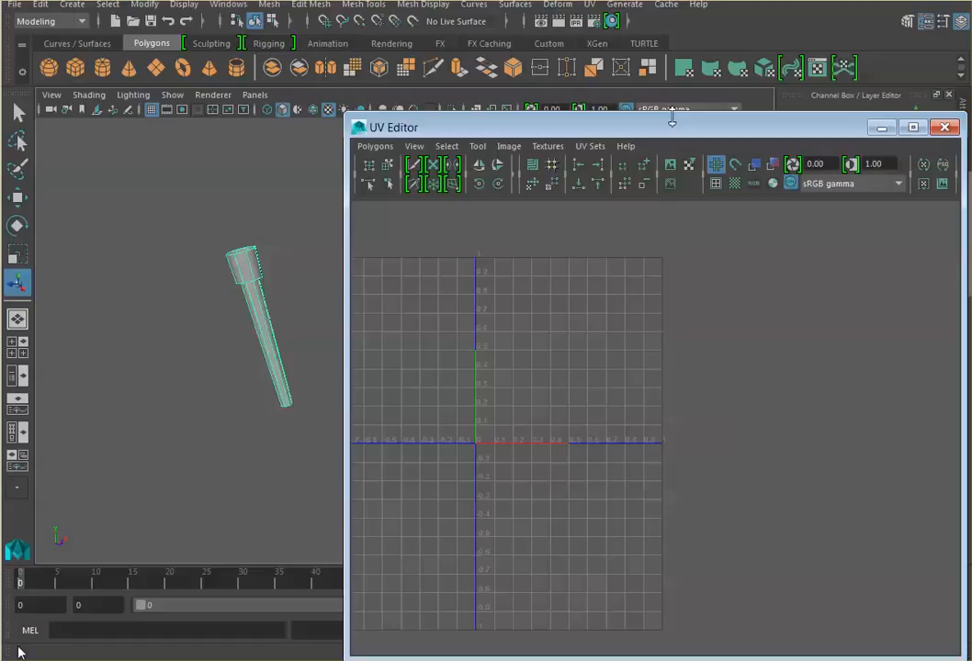
pyautogui.click(765, 69)
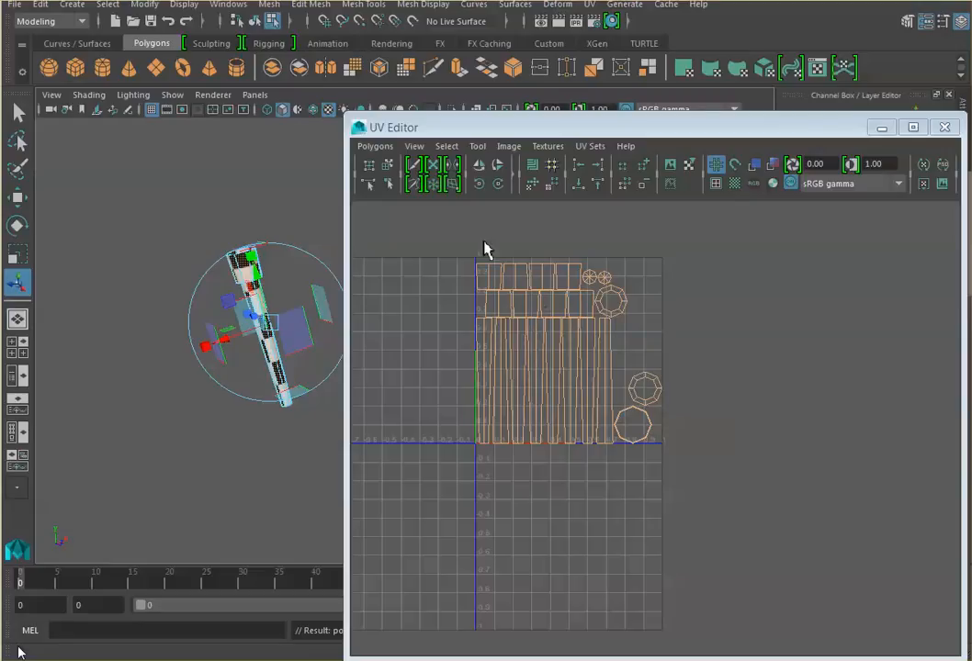
# Select all the long narrow shaft strips in the lower part of the UV layout
pyautogui.click(515, 370)
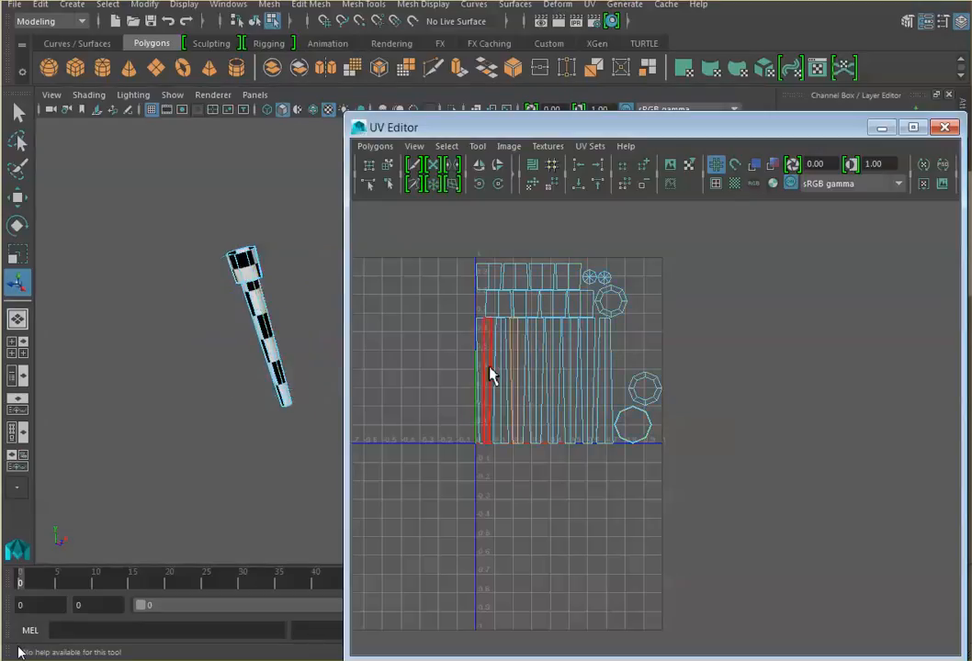
pyautogui.click(490, 374)
pyautogui.scroll(2, 503, 377)
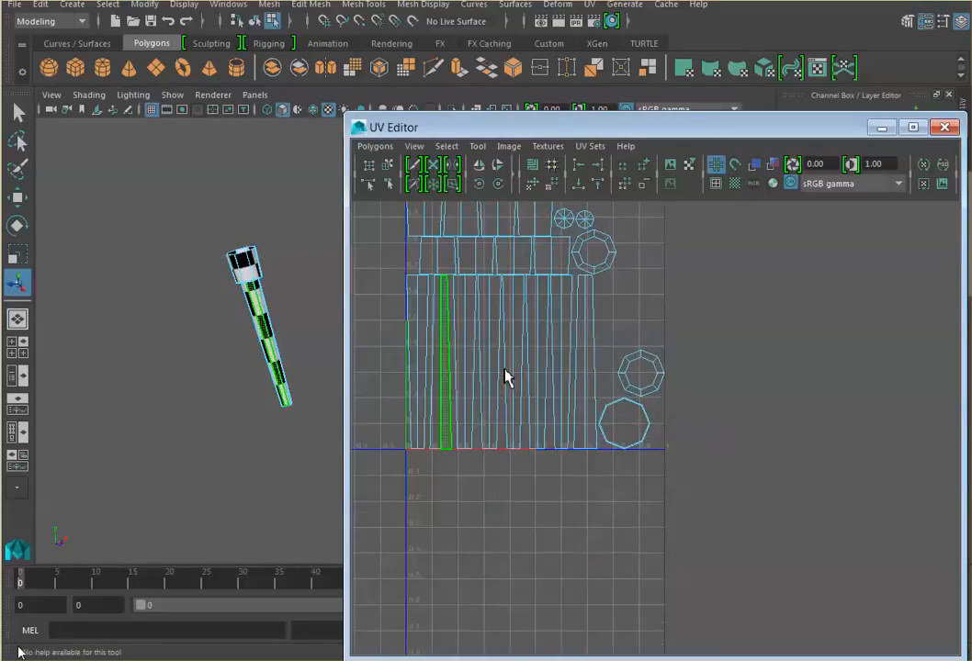
pyautogui.scroll(1, 503, 377)
pyautogui.keyDown('alt'); pyautogui.moveTo(519, 352); pyautogui.dragTo(622, 414, button='middle'); pyautogui.keyUp('alt')
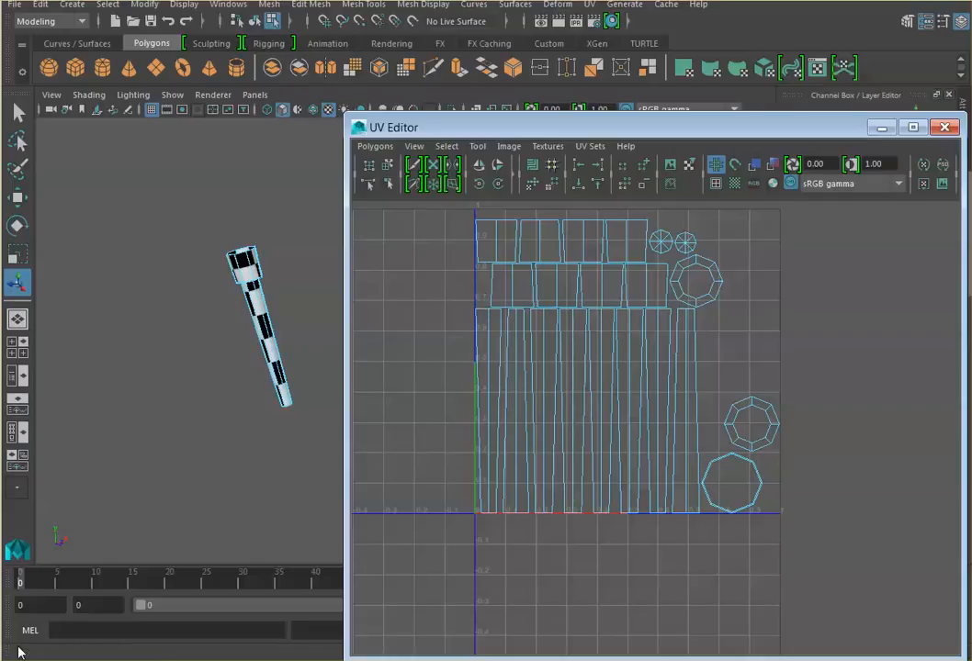
pyautogui.moveTo(434, 361); pyautogui.dragTo(709, 397)
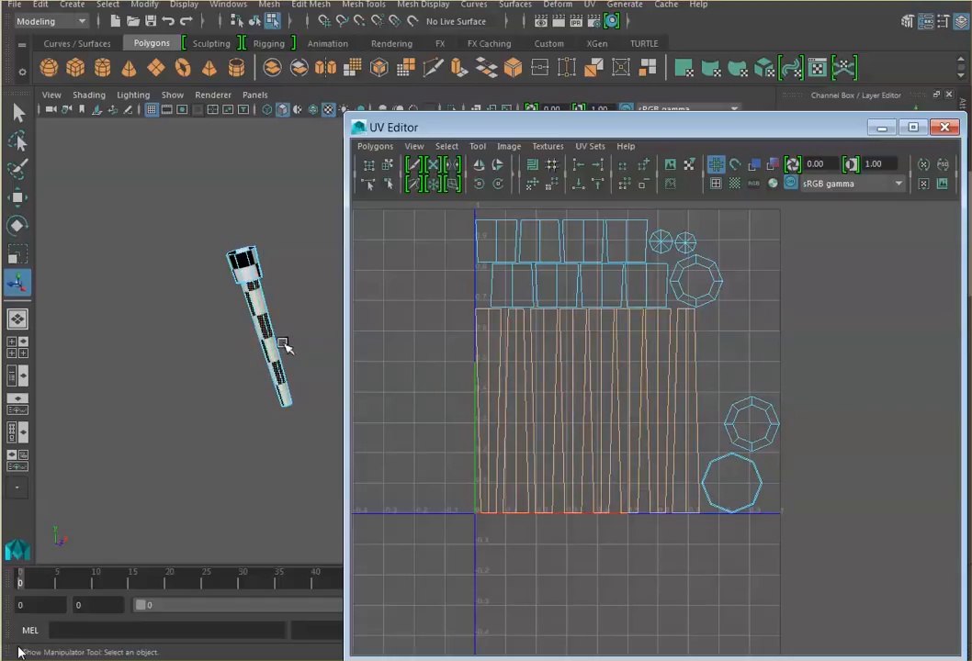
# Apply a cylindrical UV projection to the selected shaft faces
pyautogui.press('f')
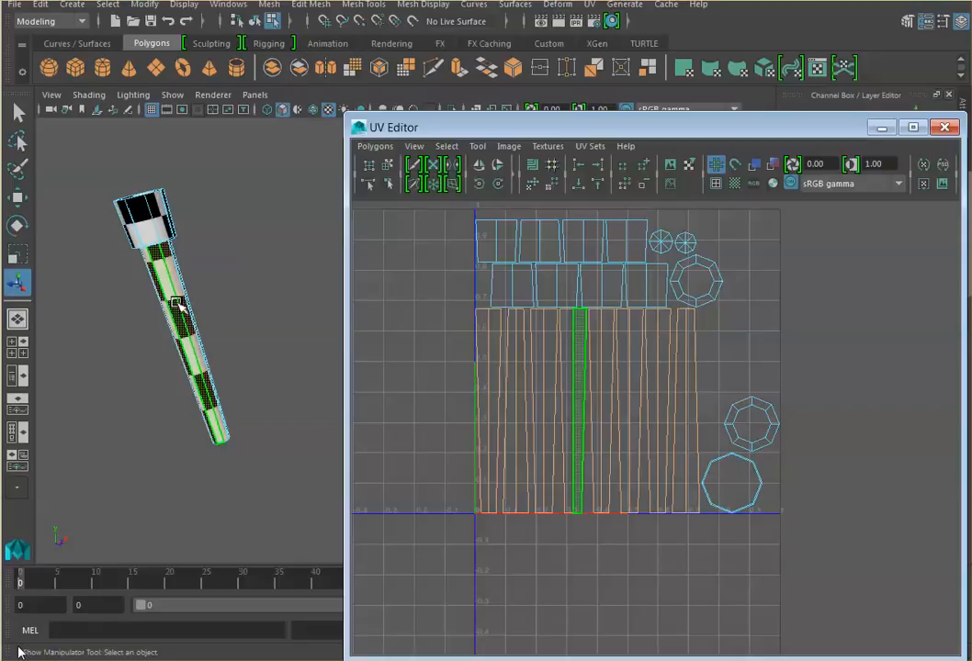
pyautogui.scroll(3, 481, 475)
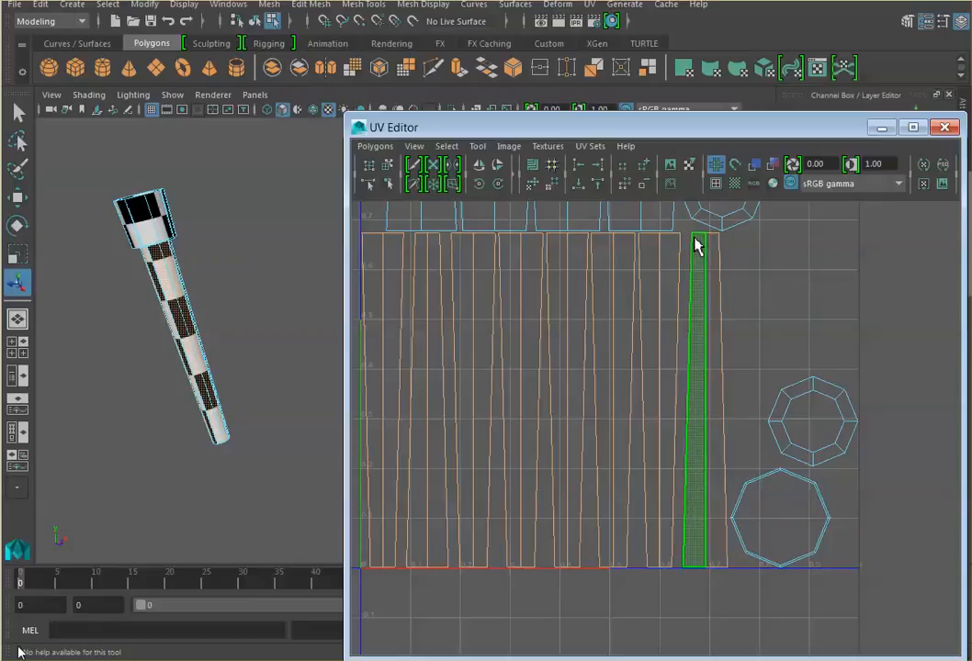
pyautogui.scroll(-3, 634, 305)
pyautogui.scroll(1, 634, 305)
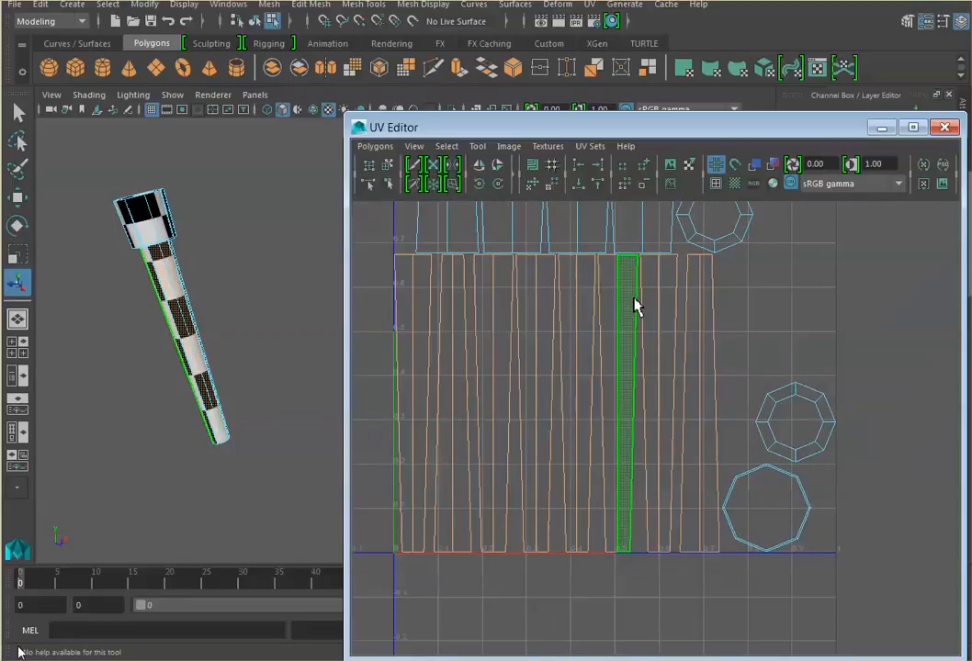
pyautogui.rightClick(509, 333)
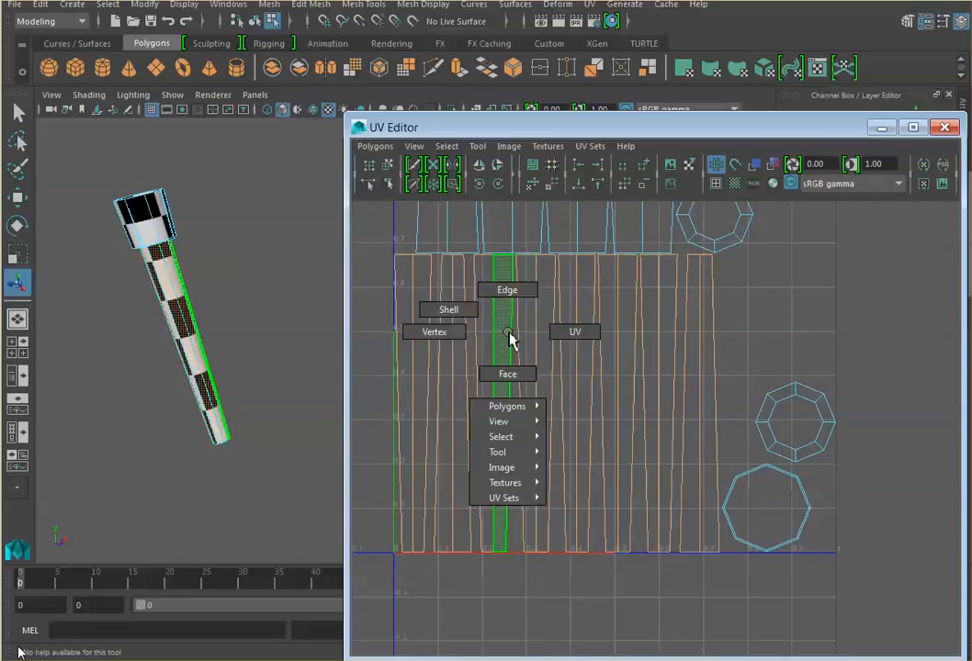
pyautogui.moveTo(509, 335); pyautogui.dragTo(508, 374, button='right')
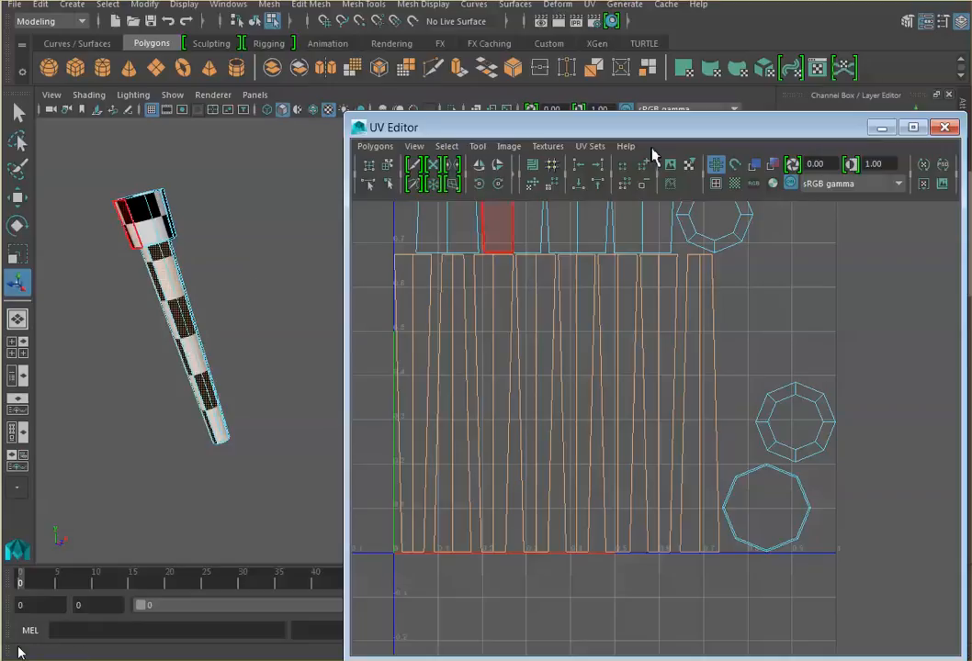
pyautogui.click(713, 73)
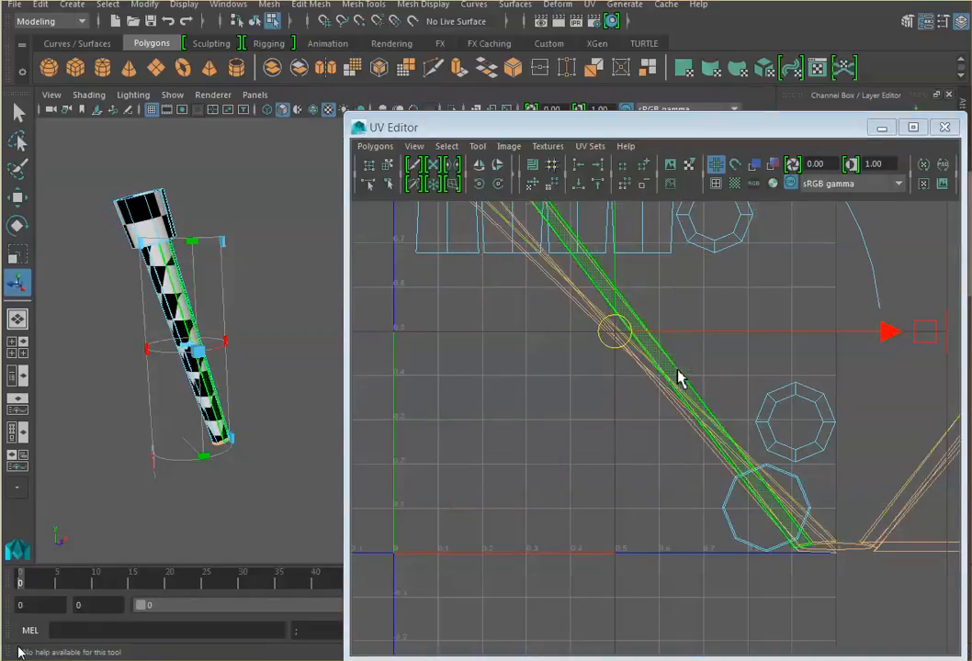
pyautogui.scroll(-3, 678, 372)
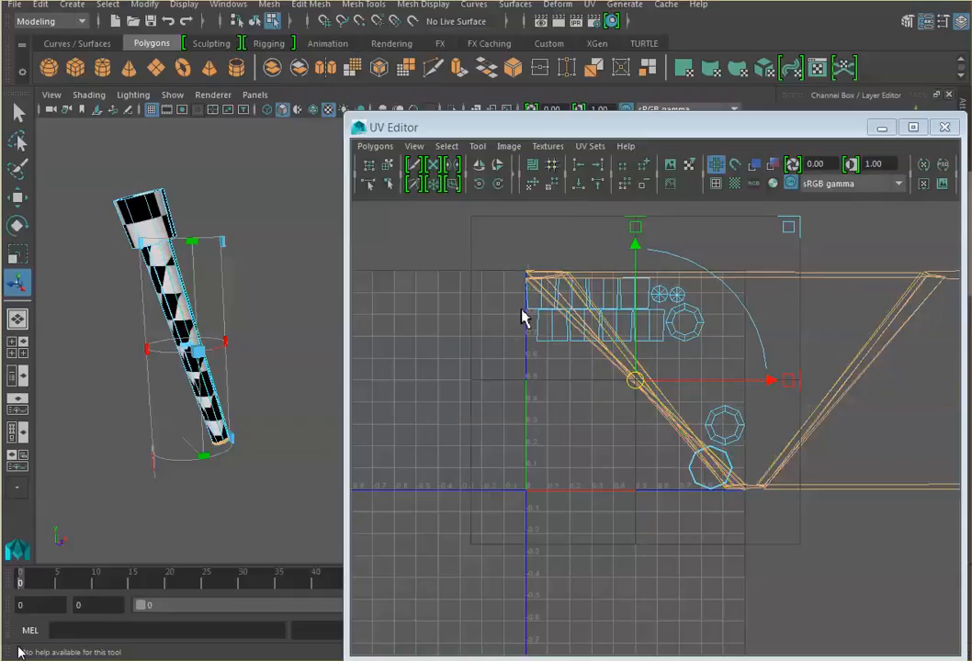
# Reposition the UV Editor window and switch the cylindrical projection to its full move, rotate and scale handles
pyautogui.keyDown('alt'); pyautogui.moveTo(208, 329); pyautogui.dragTo(204, 361); pyautogui.keyUp('alt')
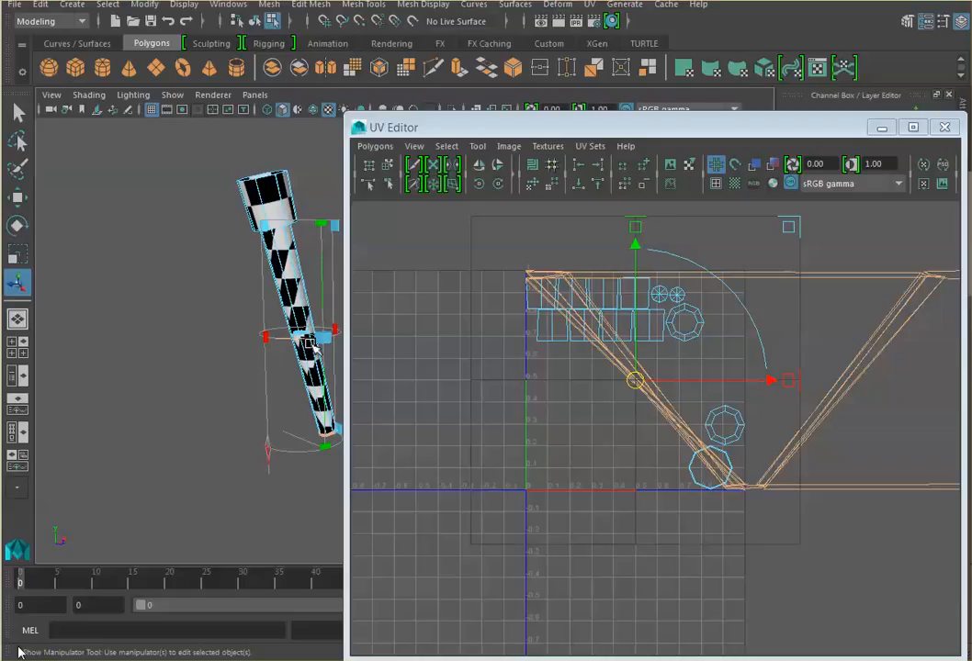
pyautogui.keyDown('alt'); pyautogui.moveTo(253, 289); pyautogui.dragTo(273, 353); pyautogui.keyUp('alt')
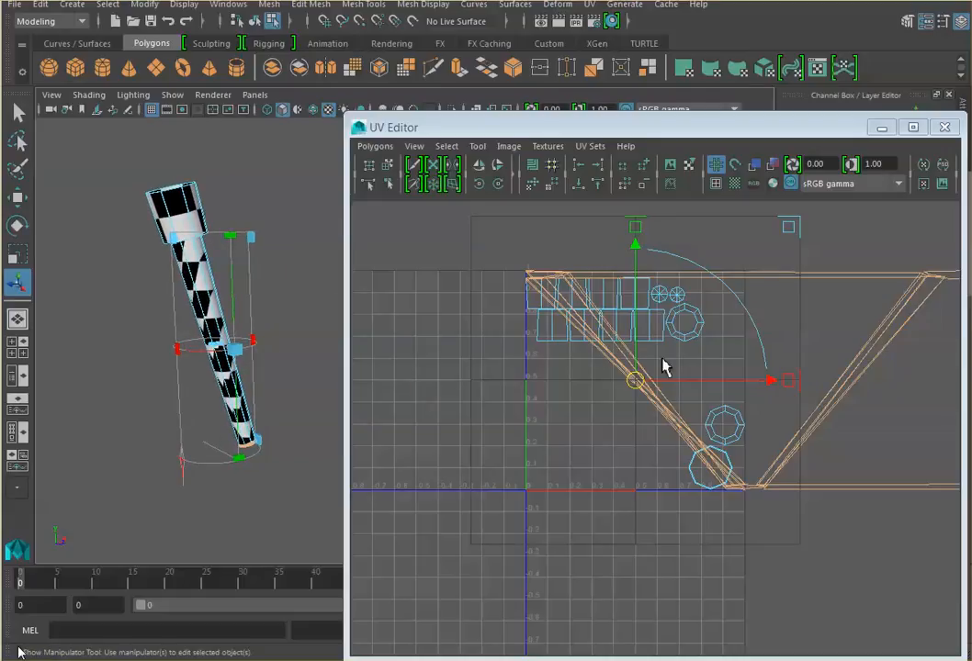
pyautogui.moveTo(740, 128); pyautogui.dragTo(725, 103)
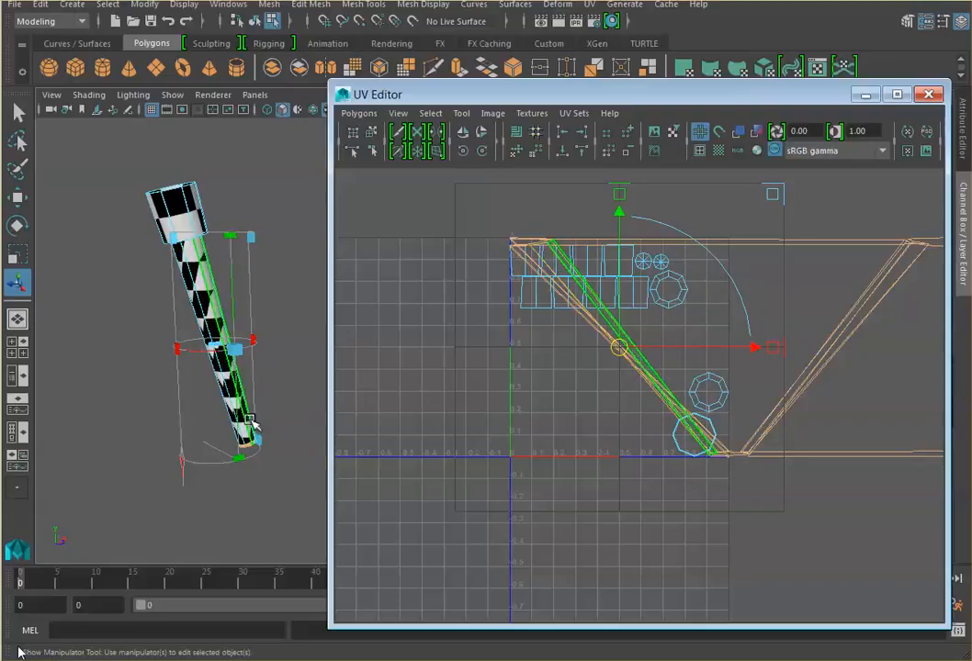
pyautogui.keyDown('alt'); pyautogui.moveTo(248, 430); pyautogui.dragTo(276, 413); pyautogui.keyUp('alt')
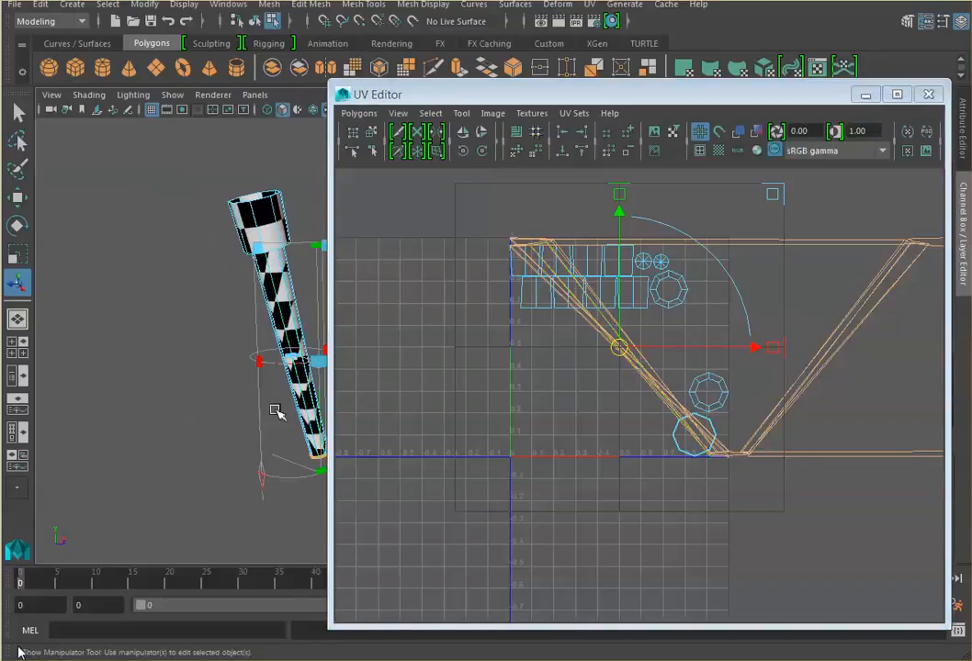
pyautogui.keyDown('alt'); pyautogui.moveTo(275, 411); pyautogui.dragTo(204, 397, button='middle'); pyautogui.keyUp('alt')
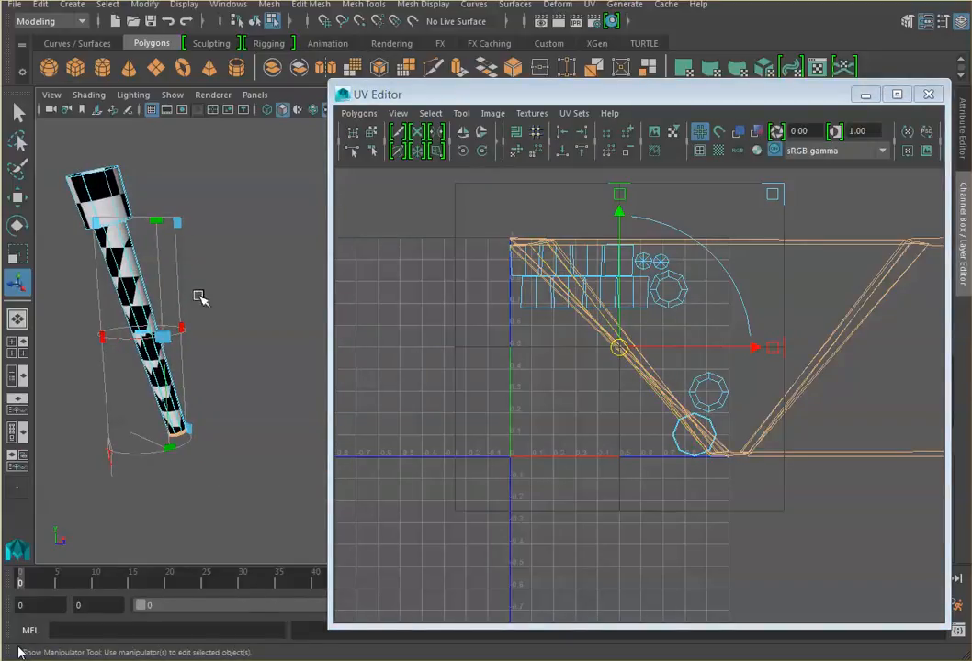
pyautogui.click(125, 205)
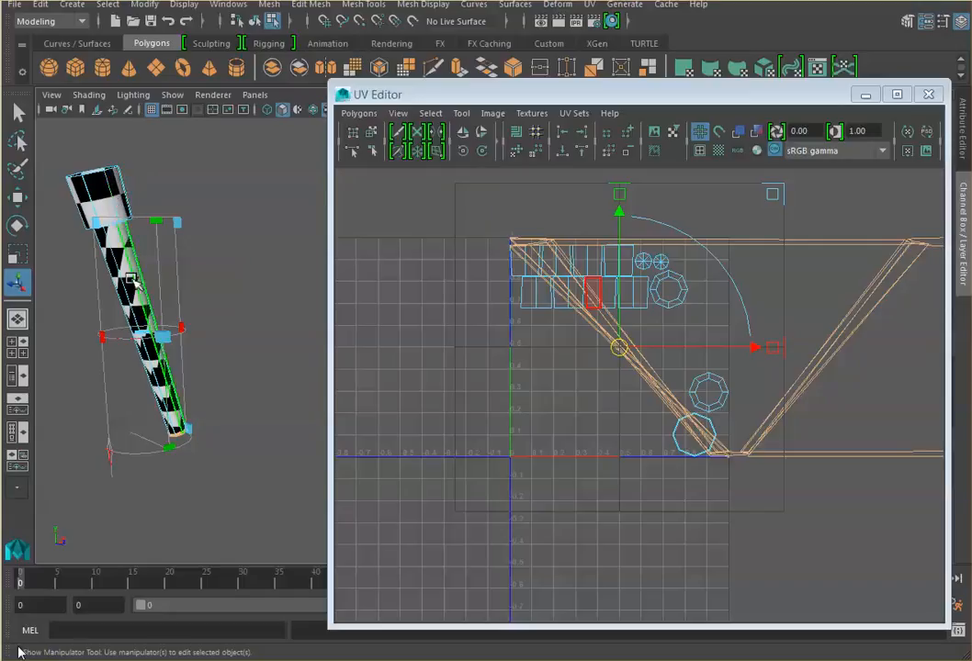
pyautogui.click(114, 468)
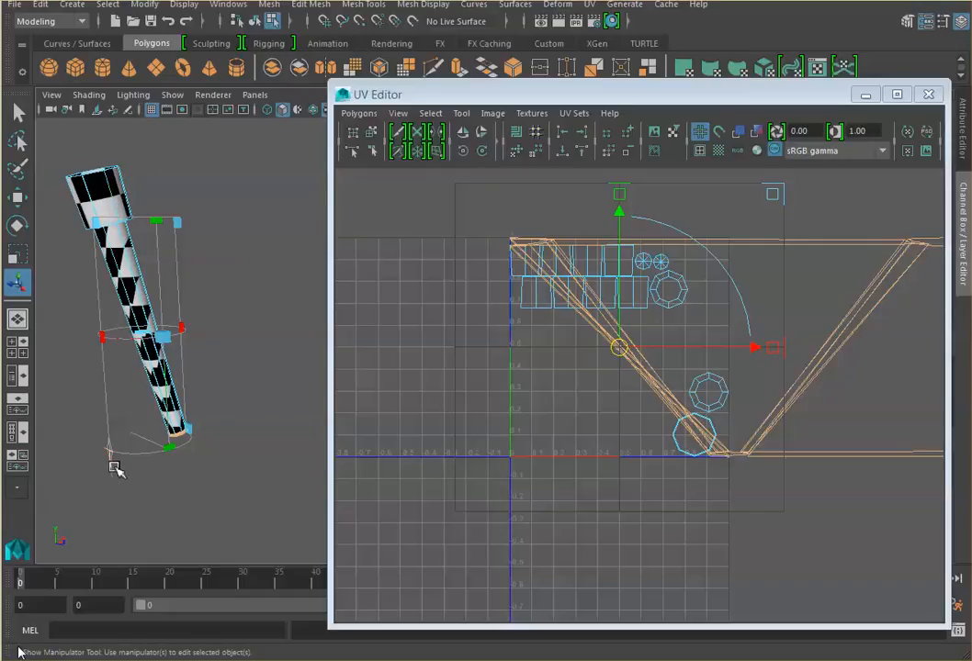
pyautogui.click(115, 468)
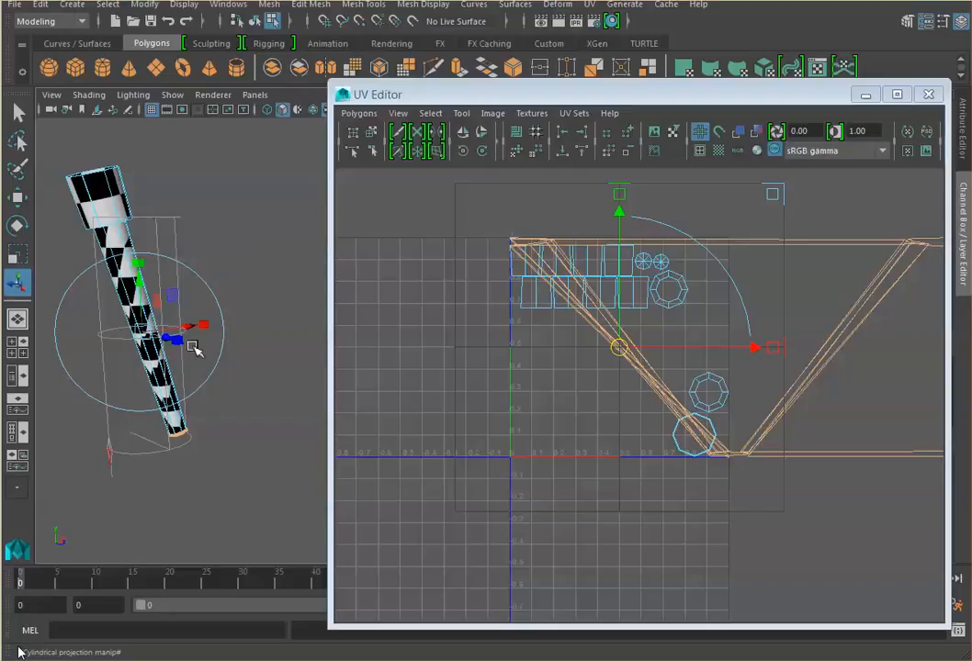
# Move the cylindrical projection down along the shaft and widen it to a horizontal scale of about 18.2
pyautogui.keyDown('alt'); pyautogui.moveTo(190, 415); pyautogui.dragTo(154, 344); pyautogui.keyUp('alt')
pyautogui.moveTo(116, 229); pyautogui.dragTo(114, 273)
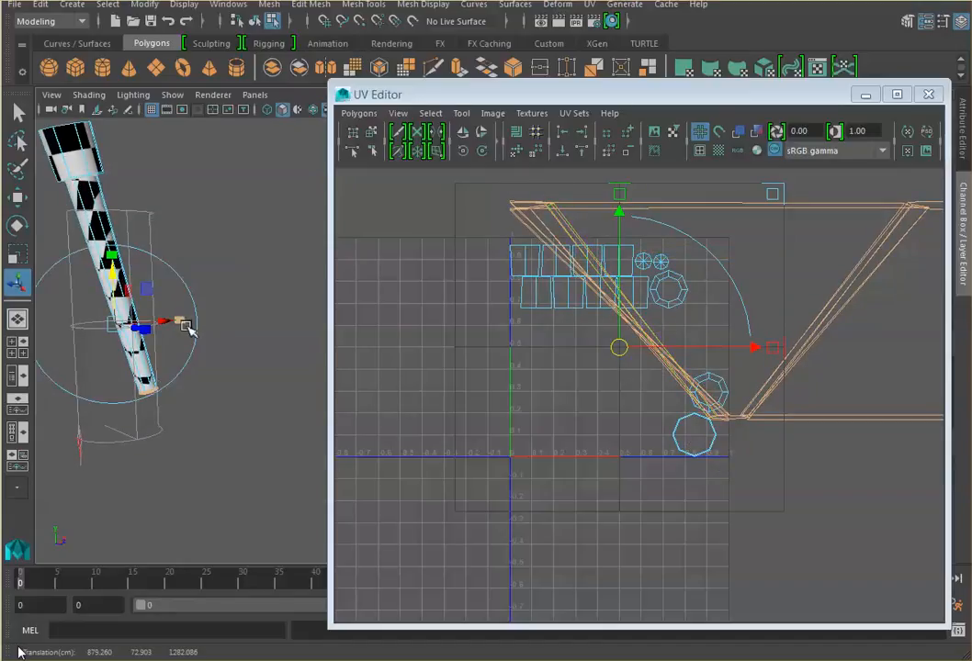
pyautogui.moveTo(182, 322)
pyautogui.mouseDown()
pyautogui.moveTo(205, 327)
pyautogui.moveTo(195, 335)
pyautogui.mouseUp()
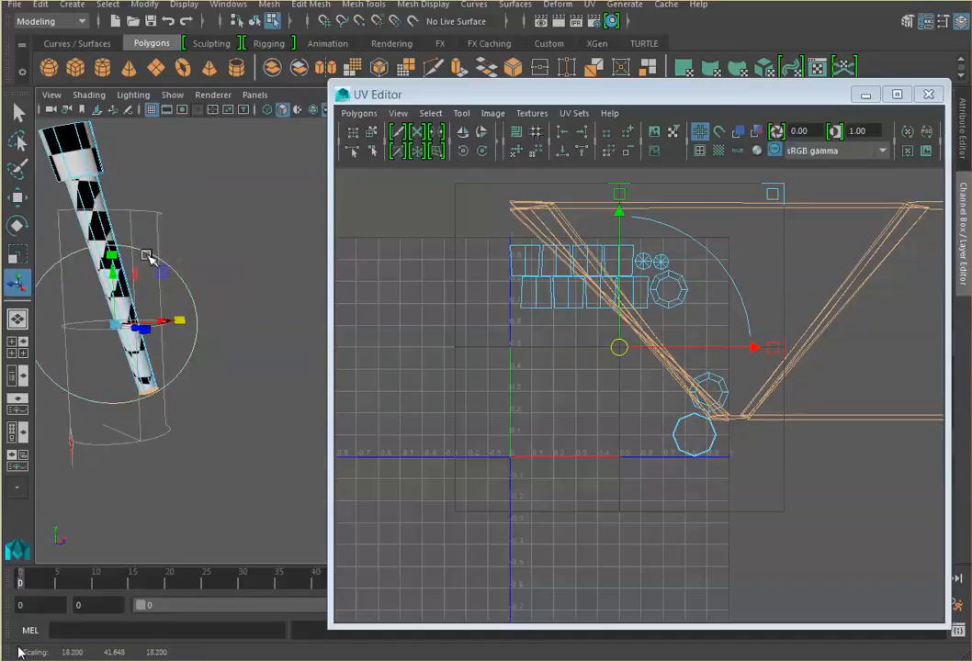
pyautogui.press('f')
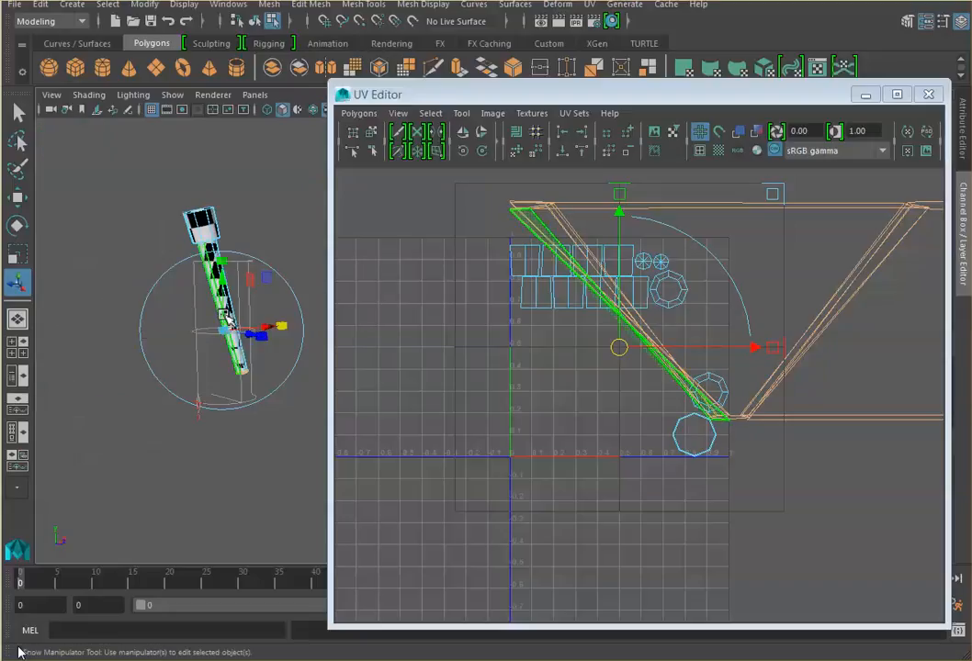
# Rotate the cylindrical projection about 11 degrees around Z to follow the shaft's tilt
pyautogui.keyDown('alt'); pyautogui.moveTo(299, 311); pyautogui.dragTo(237, 369); pyautogui.keyUp('alt')
pyautogui.click(224, 361)
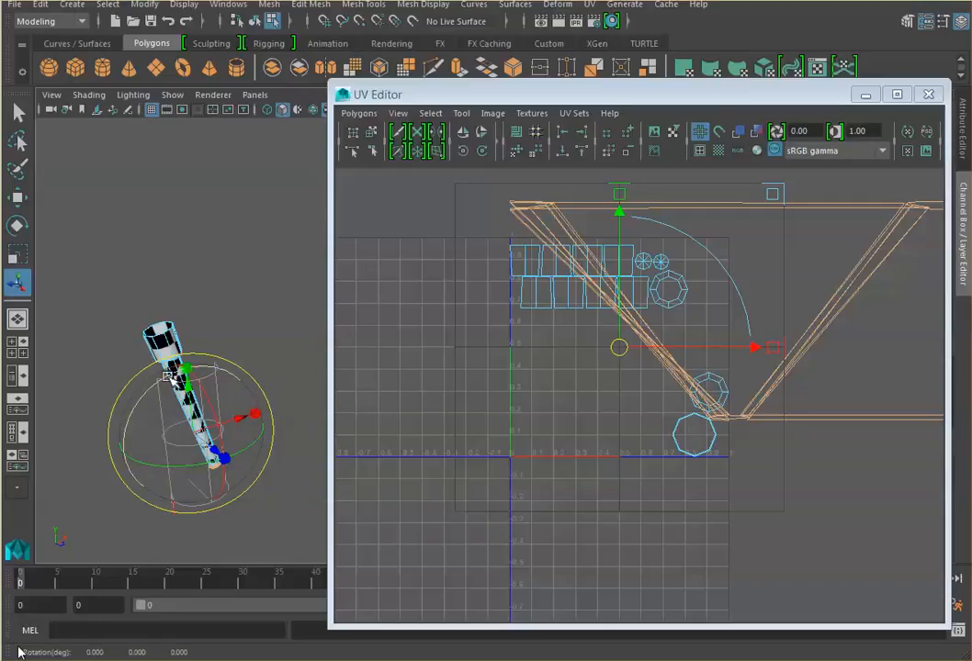
pyautogui.keyDown('alt'); pyautogui.moveTo(161, 377); pyautogui.dragTo(137, 392); pyautogui.keyUp('alt')
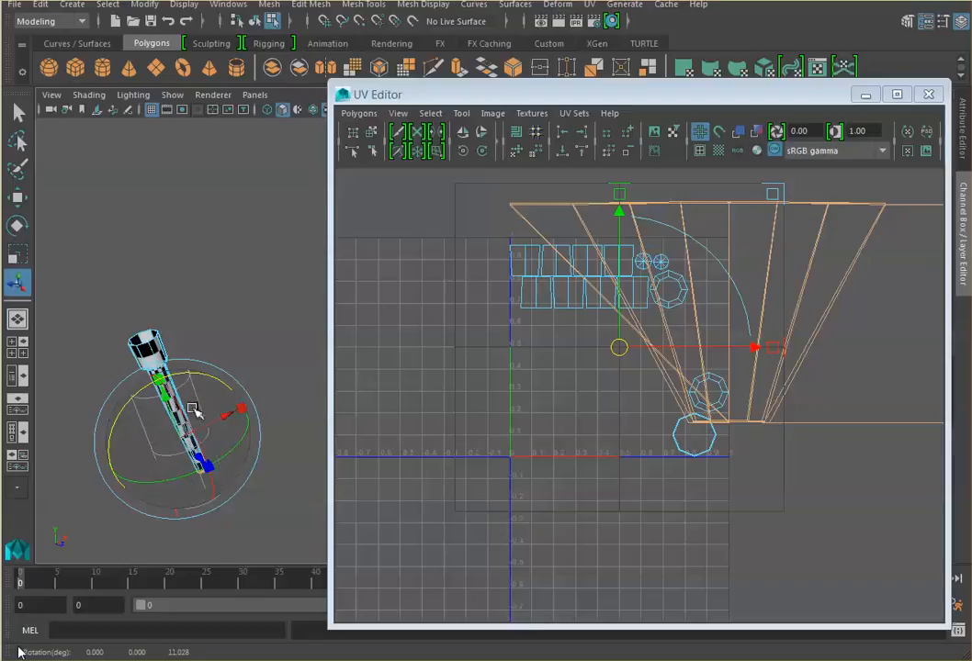
pyautogui.keyDown('alt'); pyautogui.moveTo(184, 418); pyautogui.dragTo(248, 418); pyautogui.keyUp('alt')
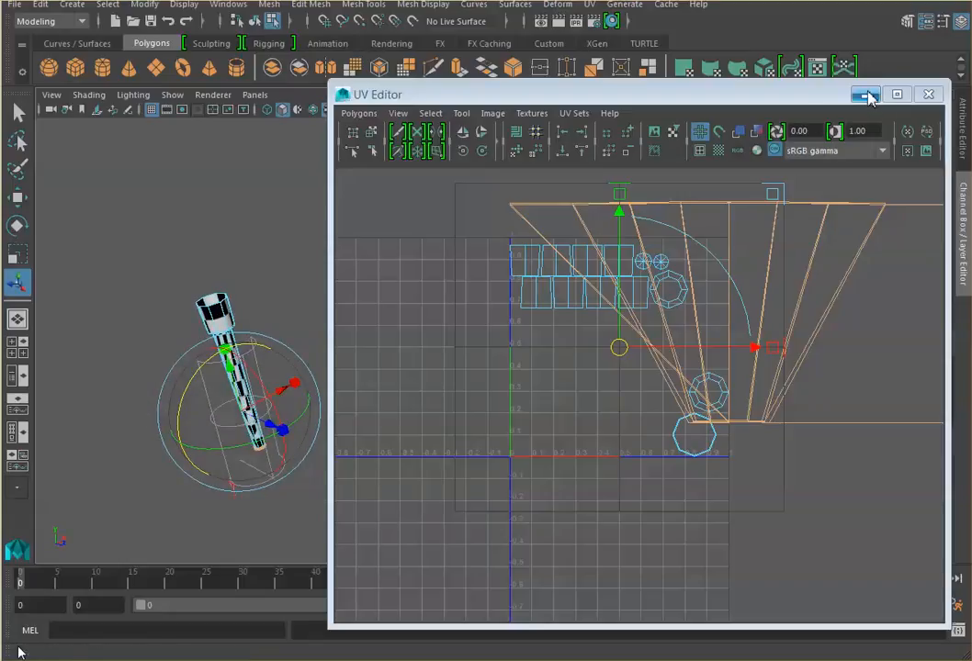
# Make more room for the viewport and tilt the projection to about -3 degrees around X from the side view
pyautogui.moveTo(799, 96); pyautogui.dragTo(843, 51)
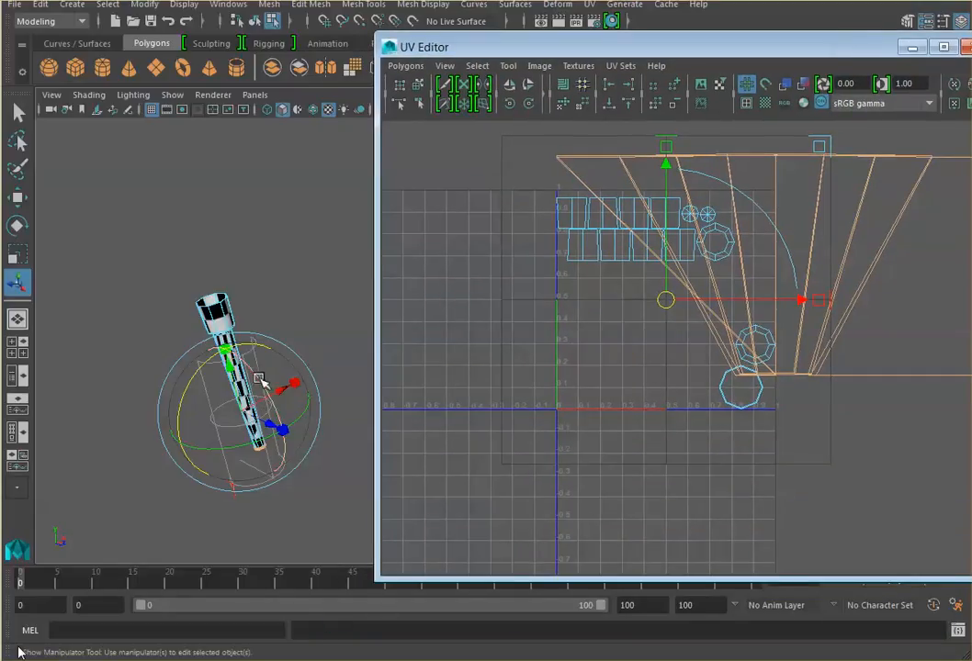
pyautogui.moveTo(257, 376); pyautogui.dragTo(279, 397)
pyautogui.keyDown('alt'); pyautogui.moveTo(290, 292); pyautogui.dragTo(263, 333); pyautogui.keyUp('alt')
pyautogui.moveTo(321, 210)
pyautogui.mouseDown()
pyautogui.moveTo(311, 208)
pyautogui.moveTo(335, 220)
pyautogui.moveTo(317, 211)
pyautogui.mouseUp()
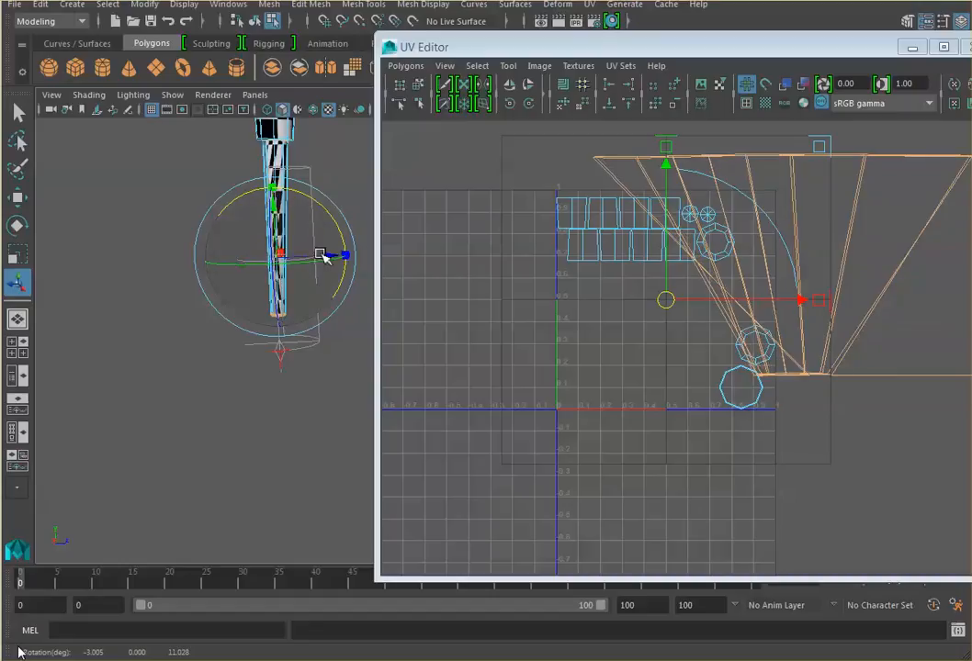
pyautogui.moveTo(319, 267); pyautogui.dragTo(300, 267)
# Fine-tune the projection's rotation on its remaining axes until it lines up with the shaft and the UV strips straighten
pyautogui.keyDown('alt'); pyautogui.moveTo(359, 261); pyautogui.dragTo(341, 307, button='middle'); pyautogui.keyUp('alt')
pyautogui.click(313, 304)
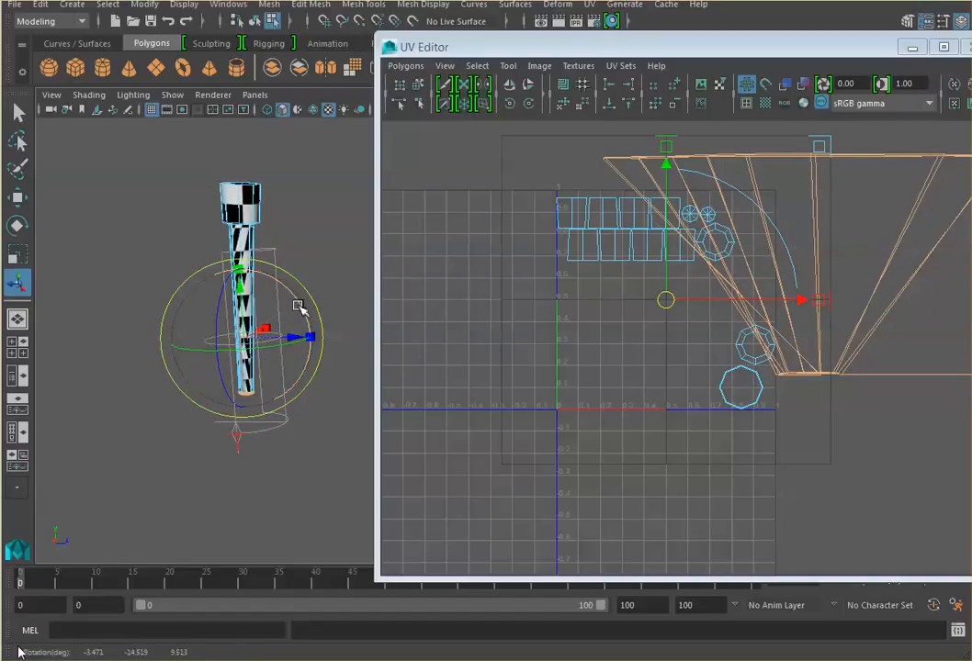
pyautogui.moveTo(299, 306); pyautogui.dragTo(300, 308)
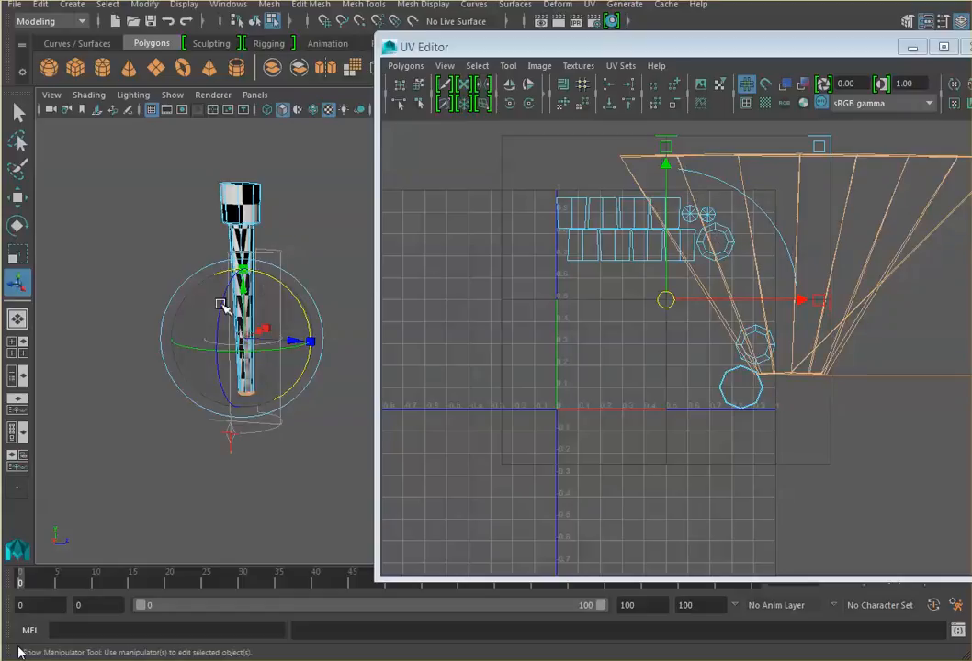
pyautogui.moveTo(223, 306); pyautogui.dragTo(217, 313)
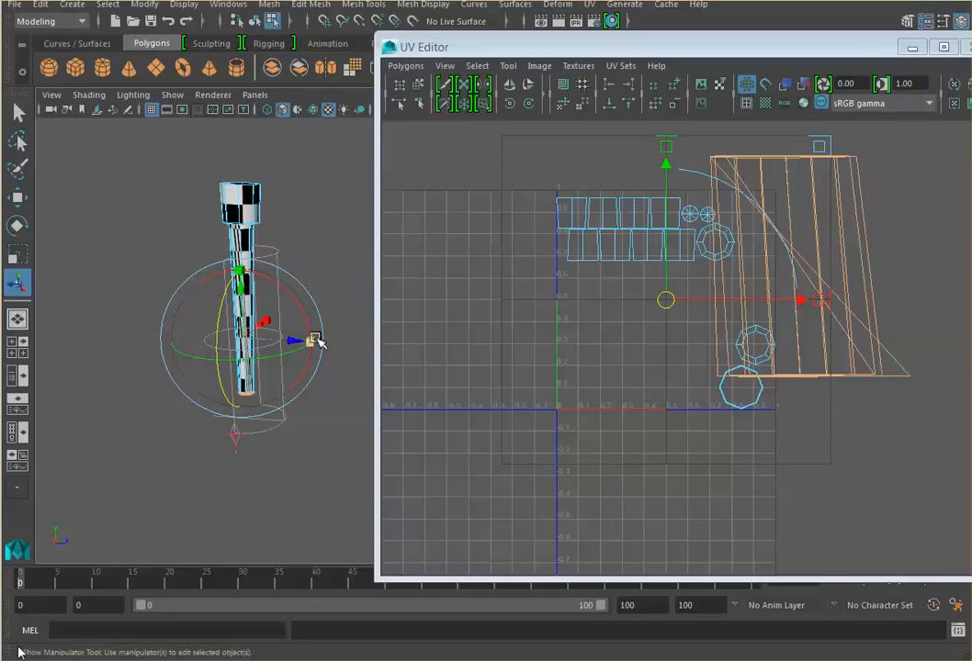
# Stretch the cylindrical projection vertically to a height scale of about 43.6
pyautogui.moveTo(314, 341)
pyautogui.keyDown('alt'); pyautogui.mouseDown()
pyautogui.moveTo(300, 330)
pyautogui.moveTo(299, 310)
pyautogui.moveTo(304, 341)
pyautogui.mouseUp(); pyautogui.keyUp('alt')
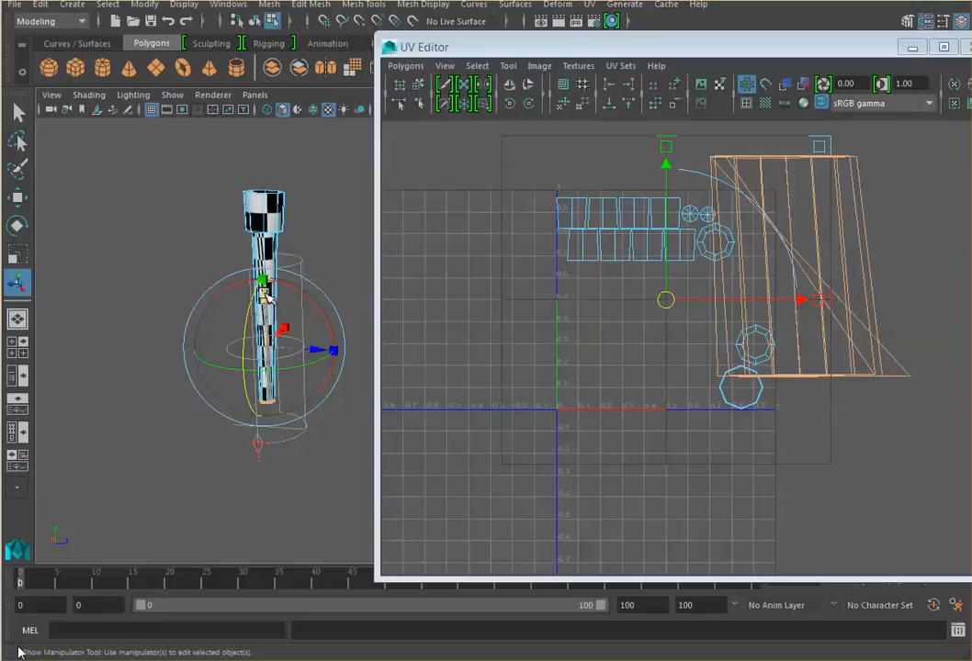
pyautogui.moveTo(267, 283); pyautogui.dragTo(267, 280)
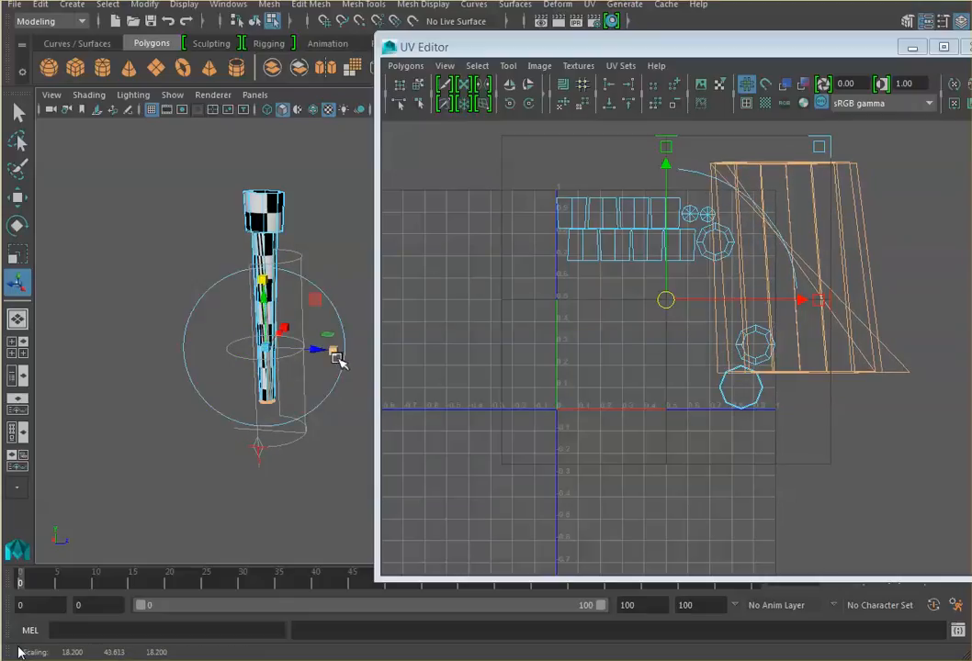
pyautogui.moveTo(336, 355)
pyautogui.mouseDown()
pyautogui.moveTo(369, 361)
pyautogui.moveTo(336, 353)
pyautogui.mouseUp()
pyautogui.click(335, 353)
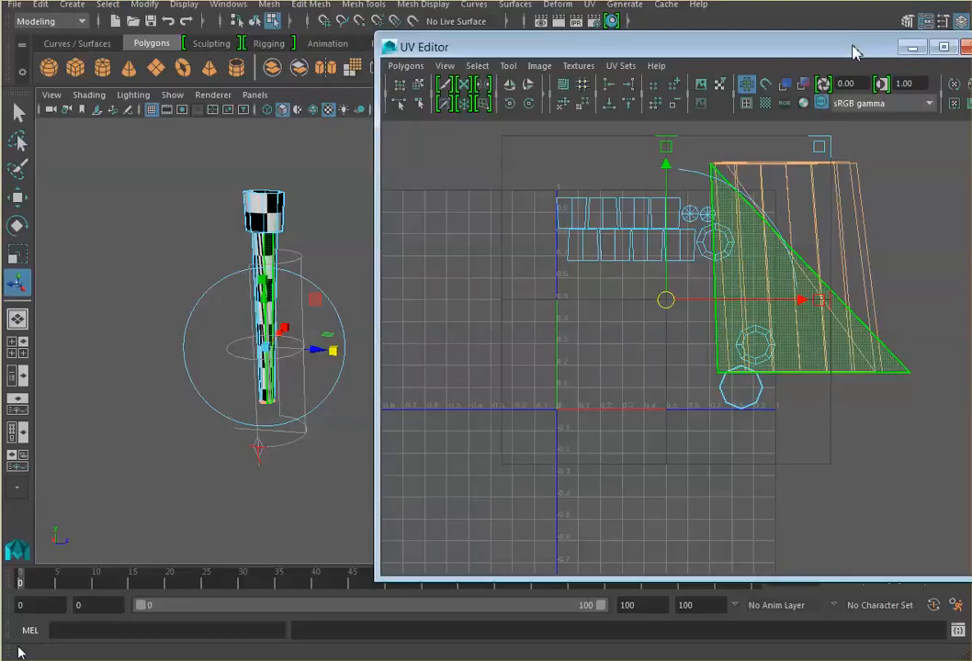
# Close the UV Editor, leave face selection for object mode, and select the whole leg
pyautogui.click(964, 47)
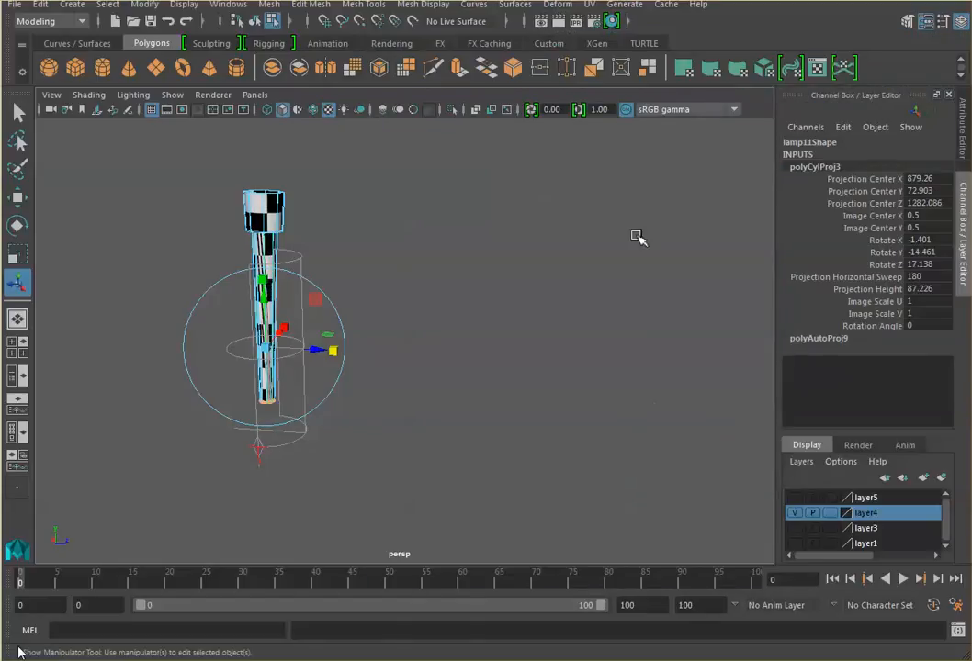
pyautogui.click(494, 276)
pyautogui.moveTo(260, 252); pyautogui.dragTo(348, 234, button='right')
pyautogui.moveTo(205, 180); pyautogui.dragTo(359, 354)
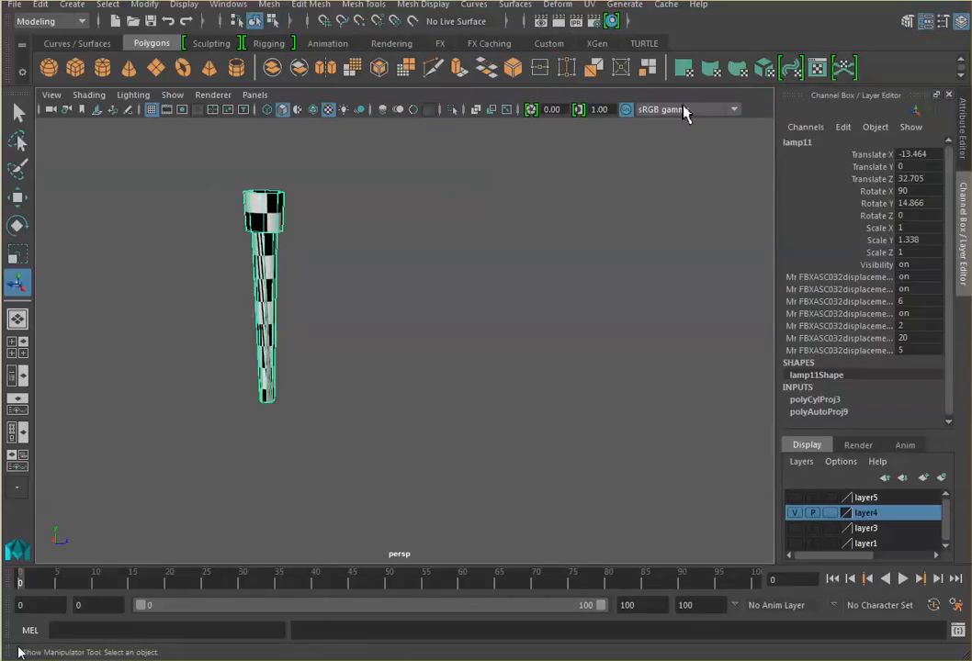
# Reopen the UV Editor, shift its window out of the way, and apply automatic mapping to the whole leg
pyautogui.click(683, 67)
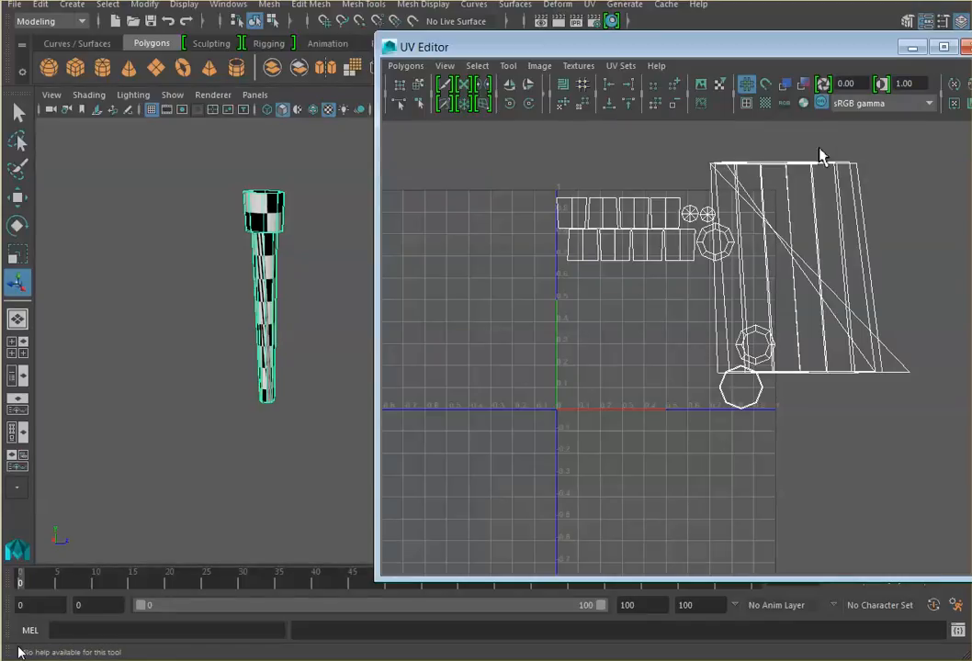
pyautogui.moveTo(790, 46); pyautogui.dragTo(802, 121)
pyautogui.click(768, 77)
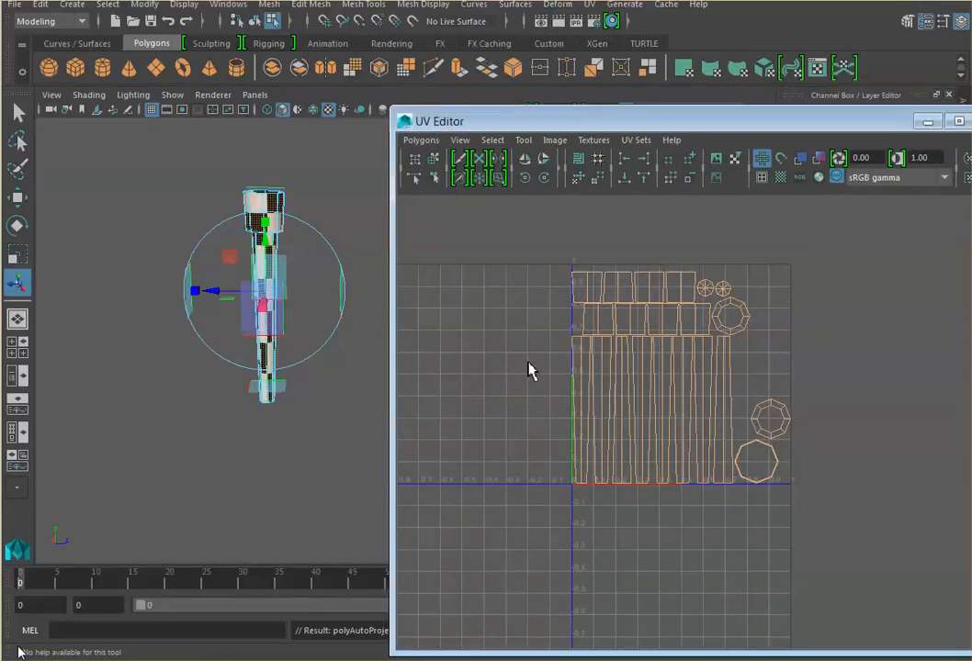
# Select the shaft faces, apply a new cylindrical projection to them, and show its rotation rings
pyautogui.click(774, 391)
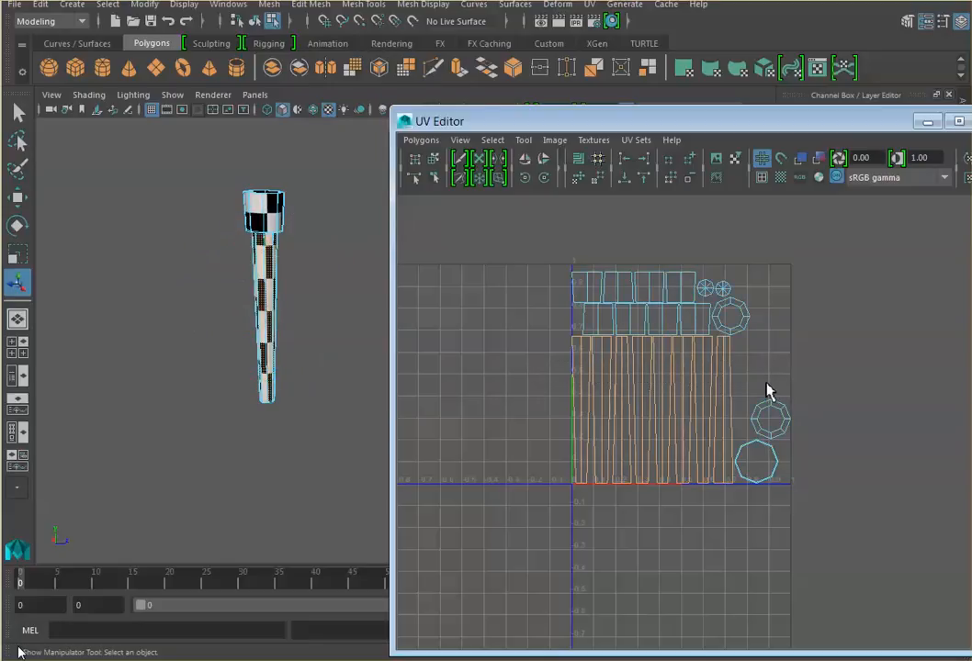
pyautogui.click(710, 70)
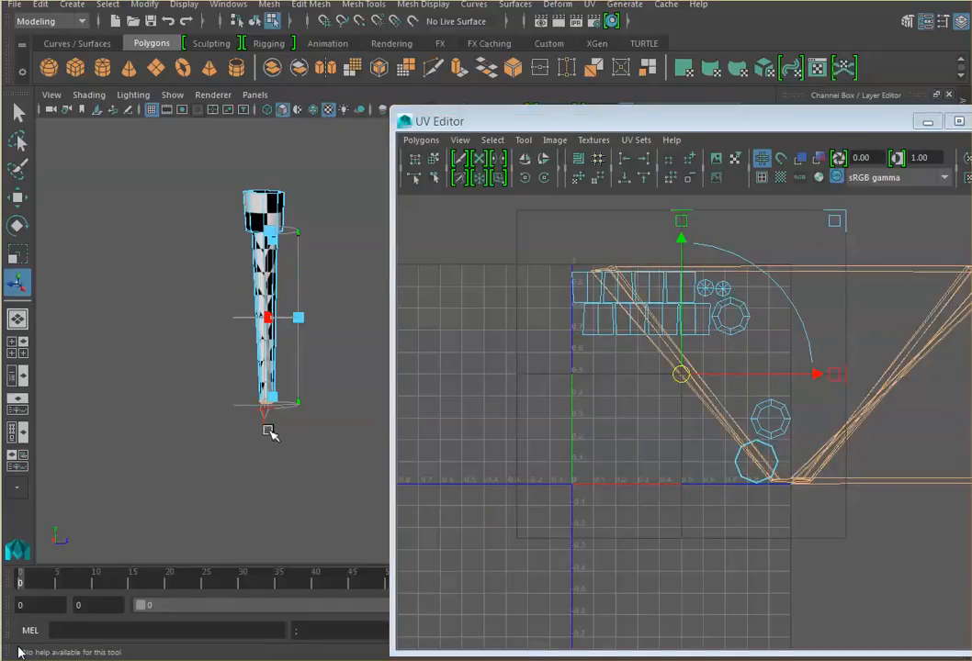
pyautogui.click(267, 424)
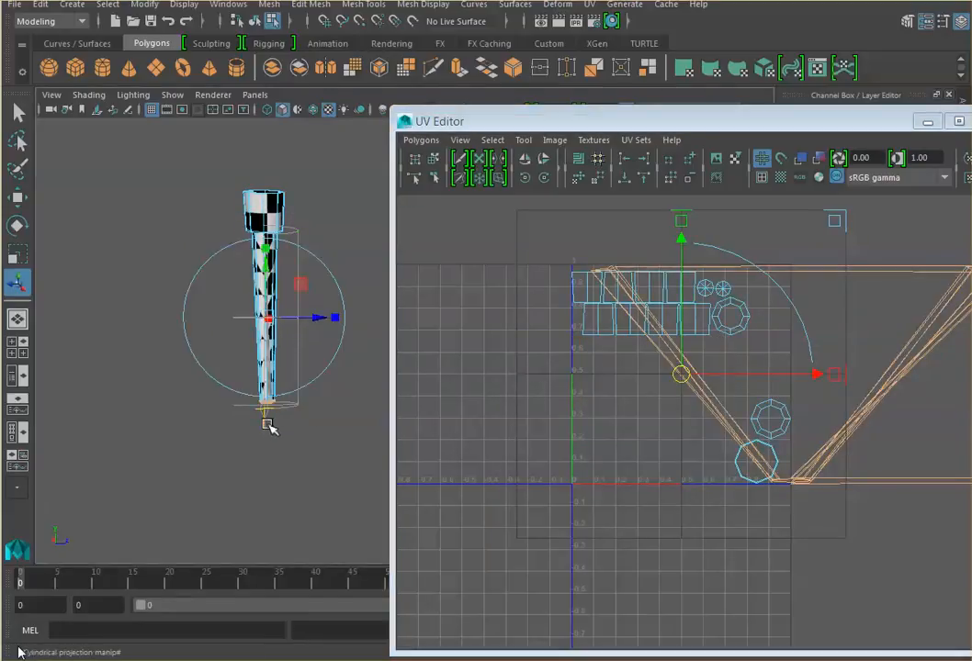
pyautogui.click(332, 277)
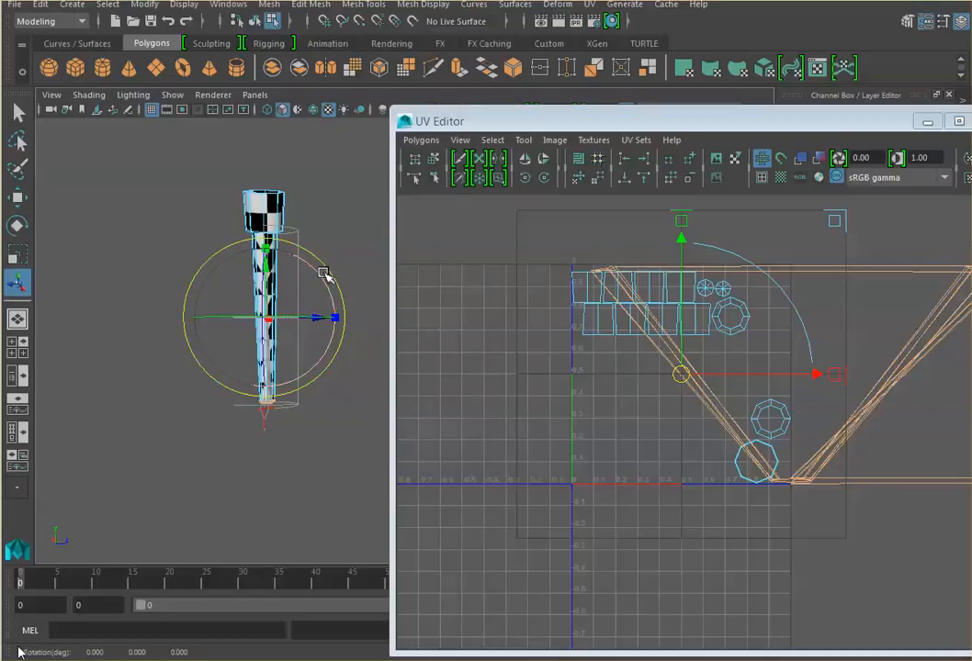
# Rotate the cylindrical projection to about -1.3 degrees around X and 13.1 degrees around Z to follow the shaft's tilt
pyautogui.moveTo(317, 277); pyautogui.dragTo(317, 277)
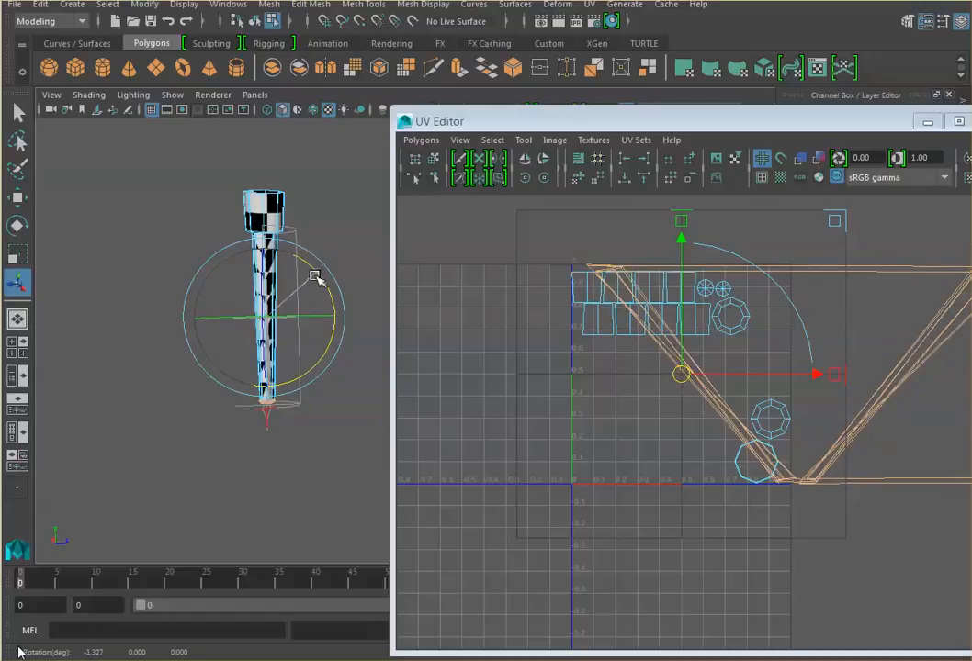
pyautogui.keyDown('alt'); pyautogui.moveTo(290, 338); pyautogui.dragTo(204, 308); pyautogui.keyUp('alt')
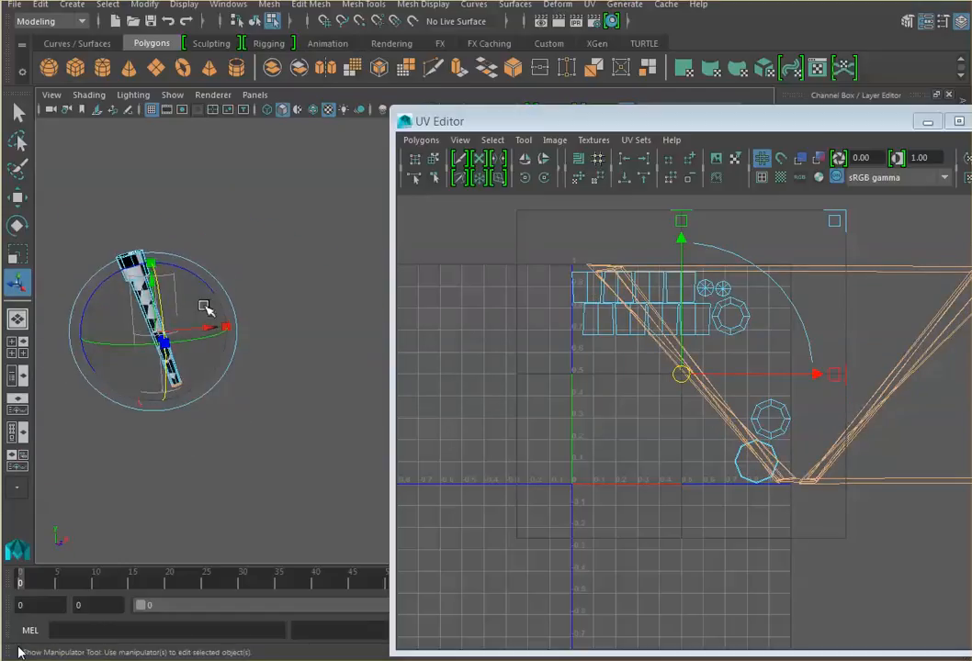
pyautogui.keyDown('alt'); pyautogui.moveTo(136, 305); pyautogui.dragTo(98, 293); pyautogui.keyUp('alt')
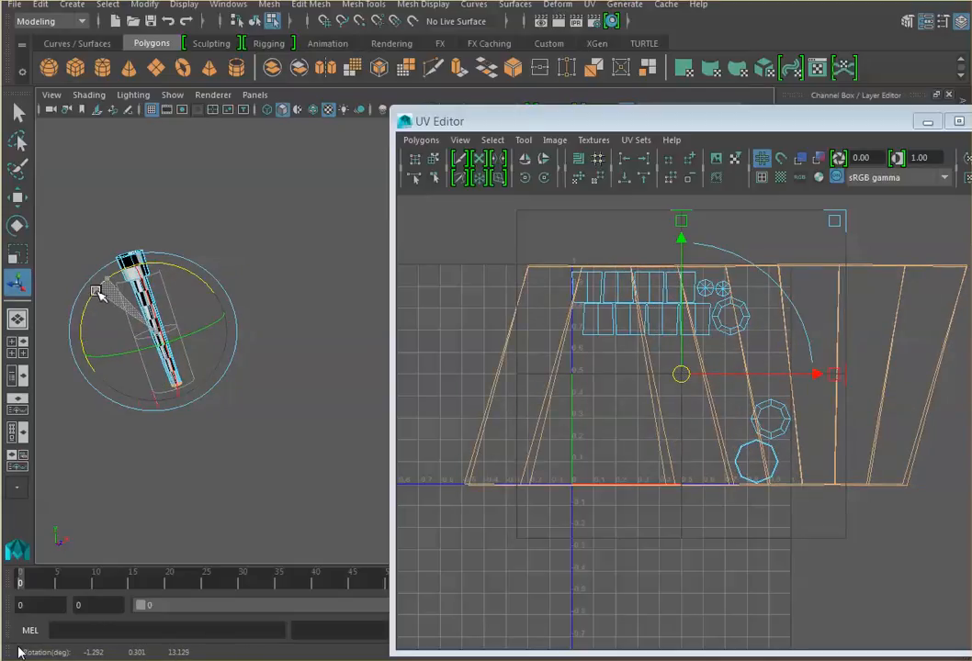
# Try to adjust the projection further, including a rotation to about 0.26 degrees around X, and undo these changes
pyautogui.keyDown('alt'); pyautogui.moveTo(207, 375); pyautogui.dragTo(244, 317, button='middle'); pyautogui.keyUp('alt')
pyautogui.scroll(3, 245, 319)
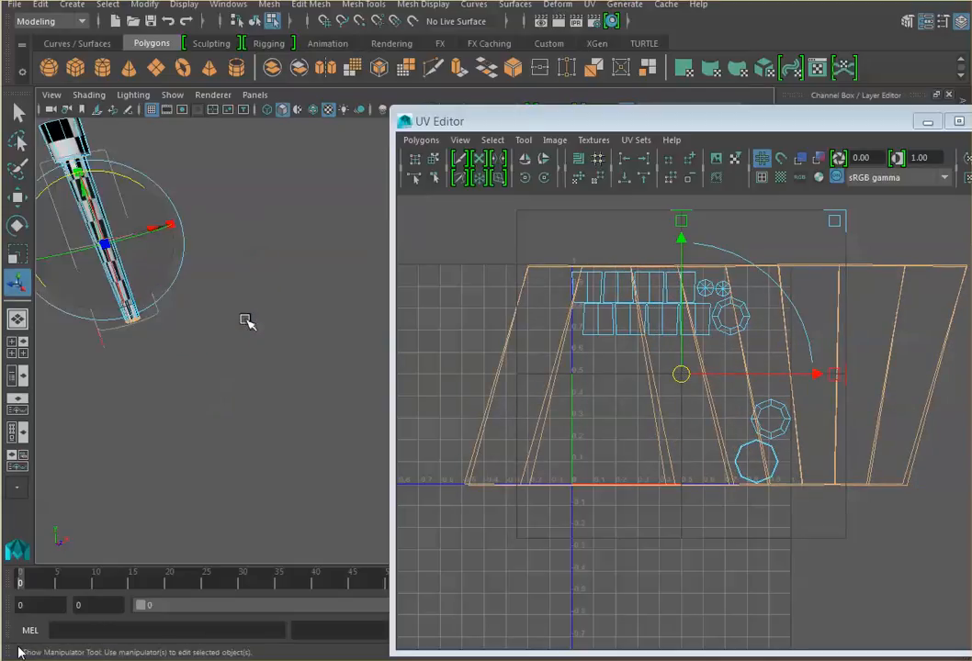
pyautogui.scroll(2, 245, 321)
pyautogui.scroll(-2, 198, 310)
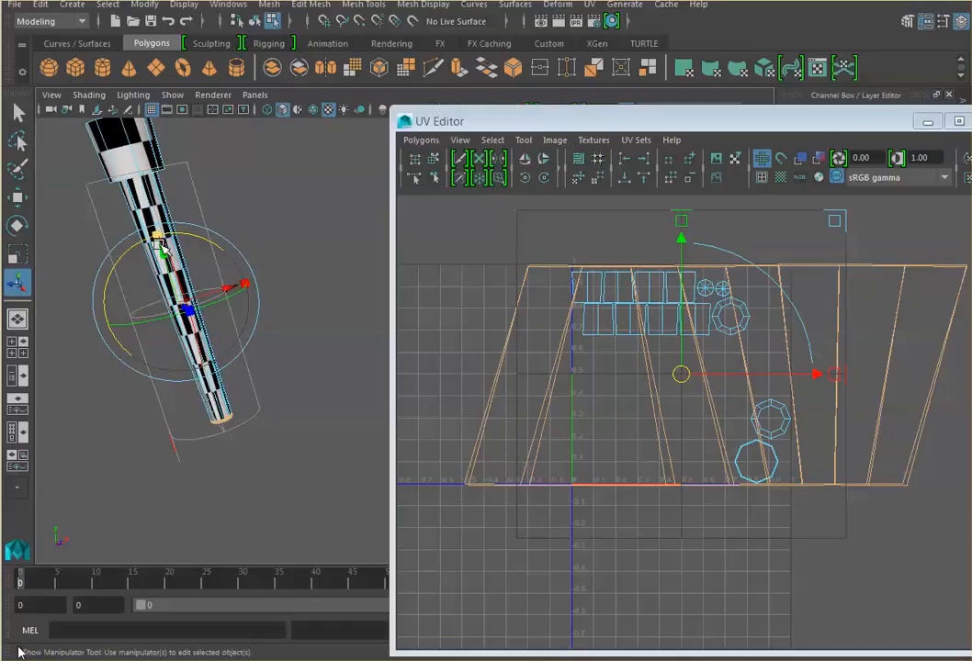
pyautogui.moveTo(163, 241); pyautogui.dragTo(167, 262)
pyautogui.hotkey('ctrl', 'z')
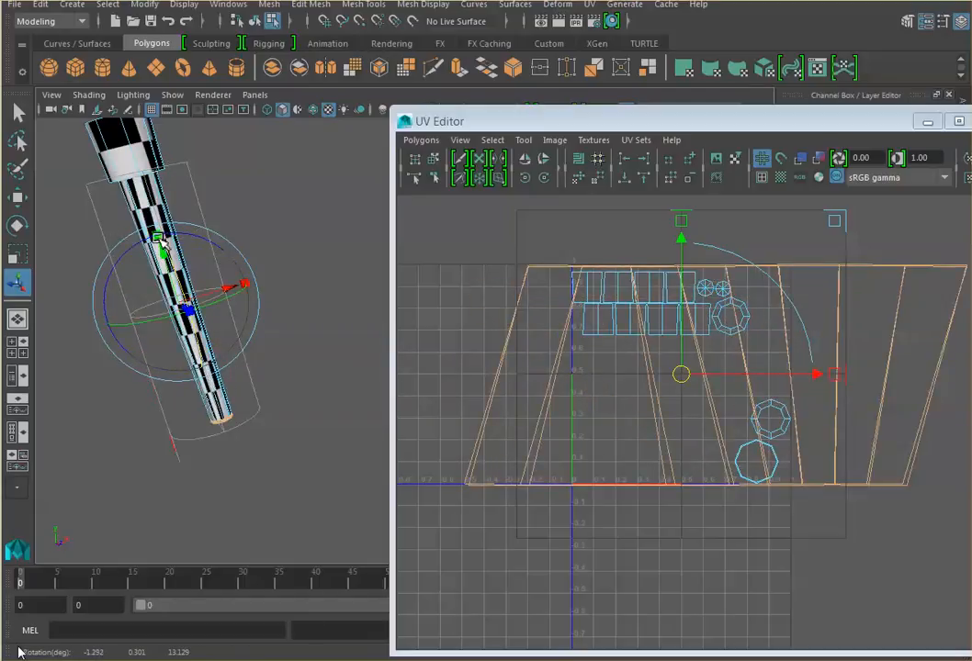
pyautogui.moveTo(160, 238); pyautogui.dragTo(161, 240)
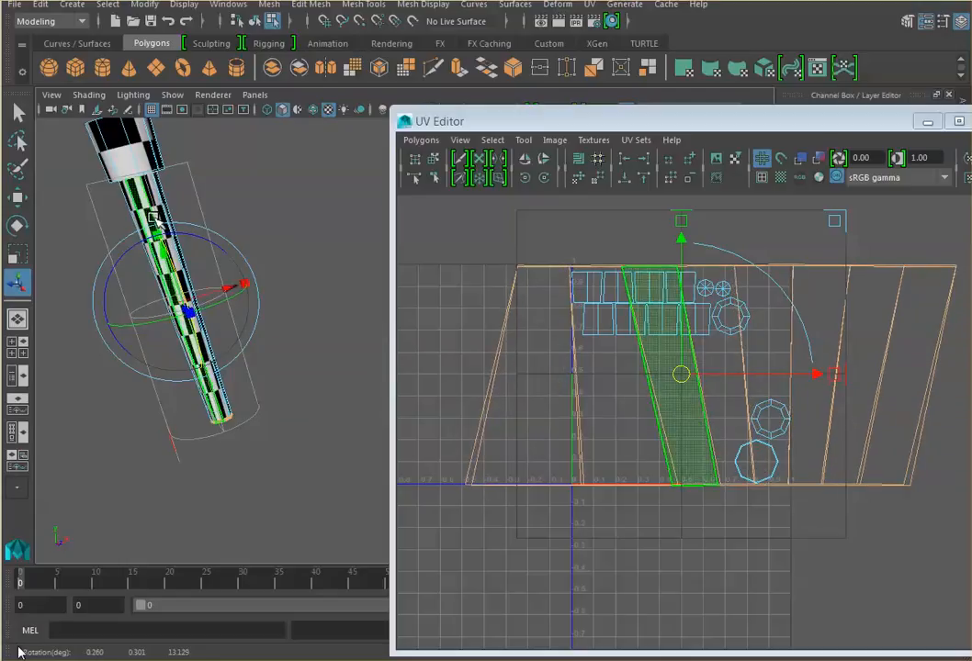
pyautogui.hotkey('ctrl', 'z')
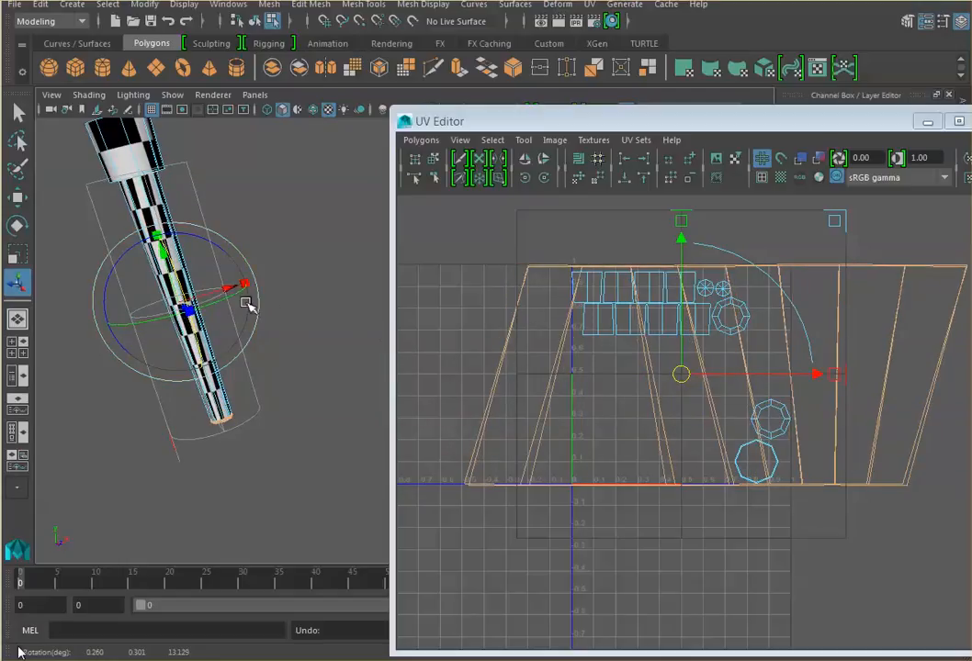
# Bring back the projection's scale handles and start resizing it from its center
pyautogui.click(195, 314)
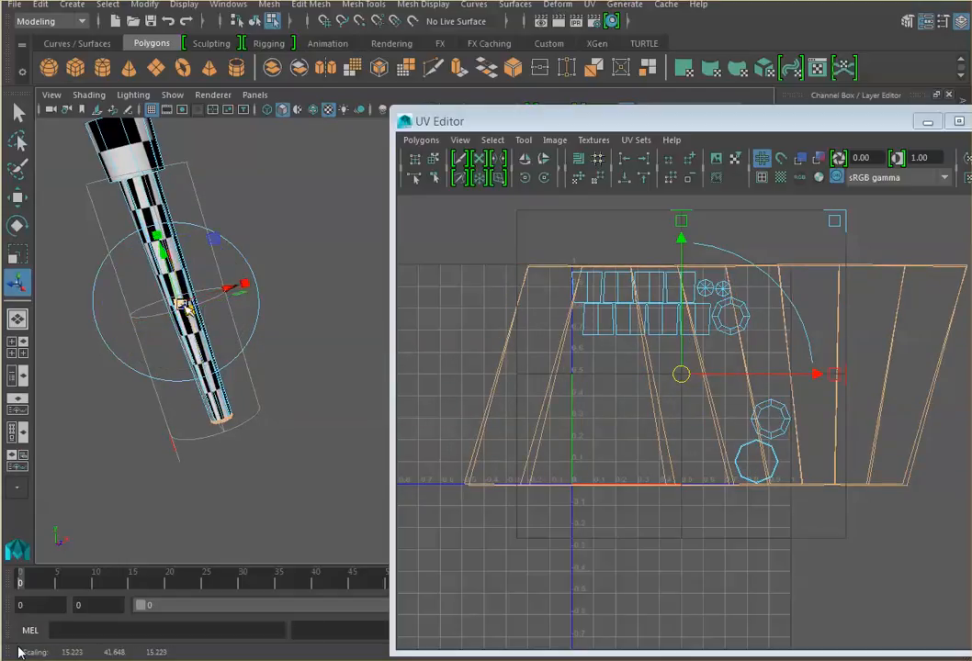